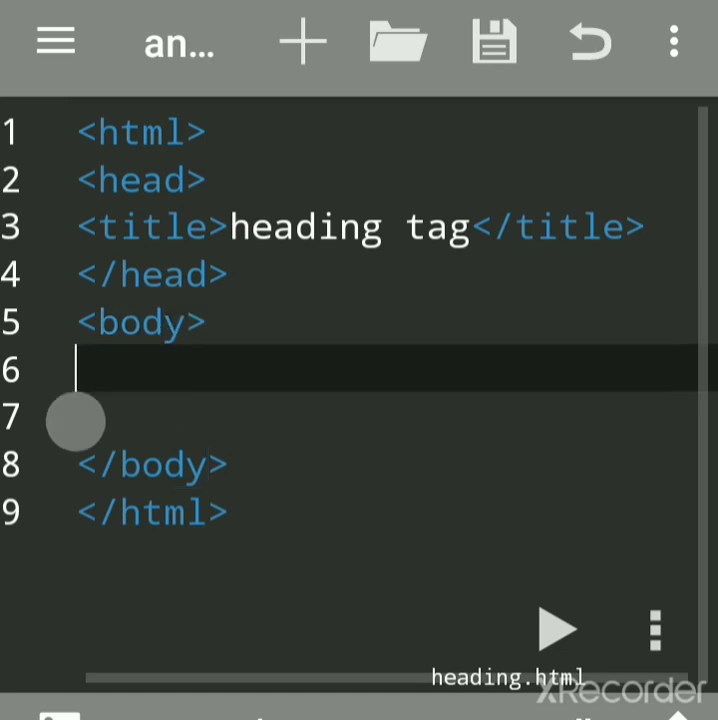
pyautogui.write('<')
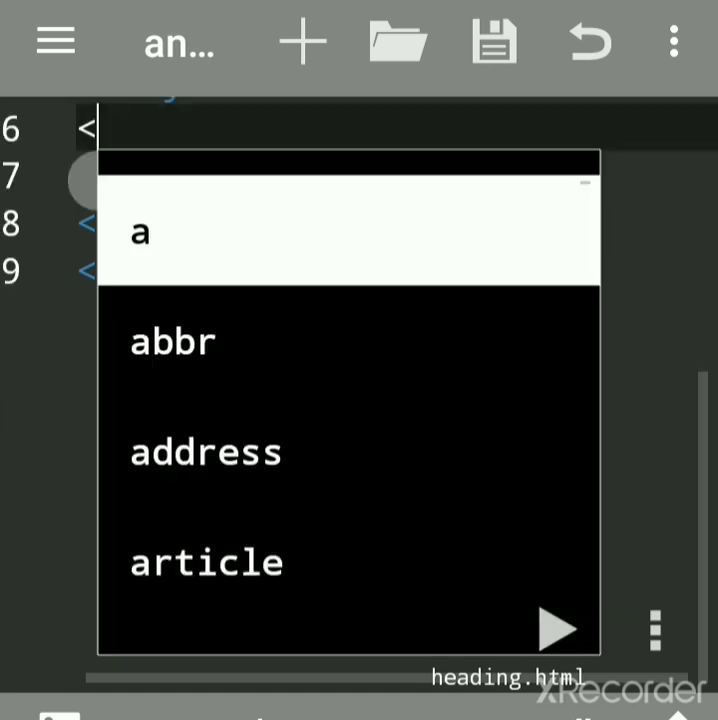
pyautogui.write('h1>')
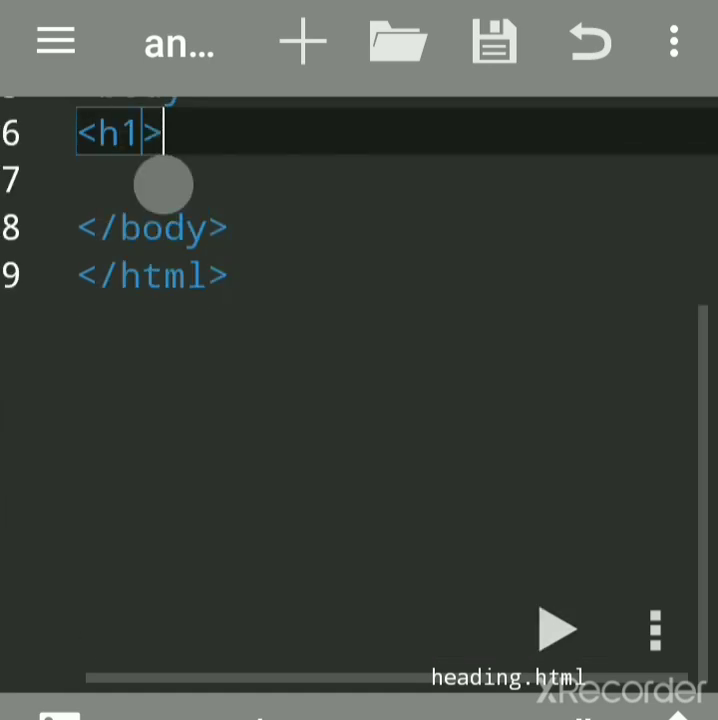
pyautogui.write('h')
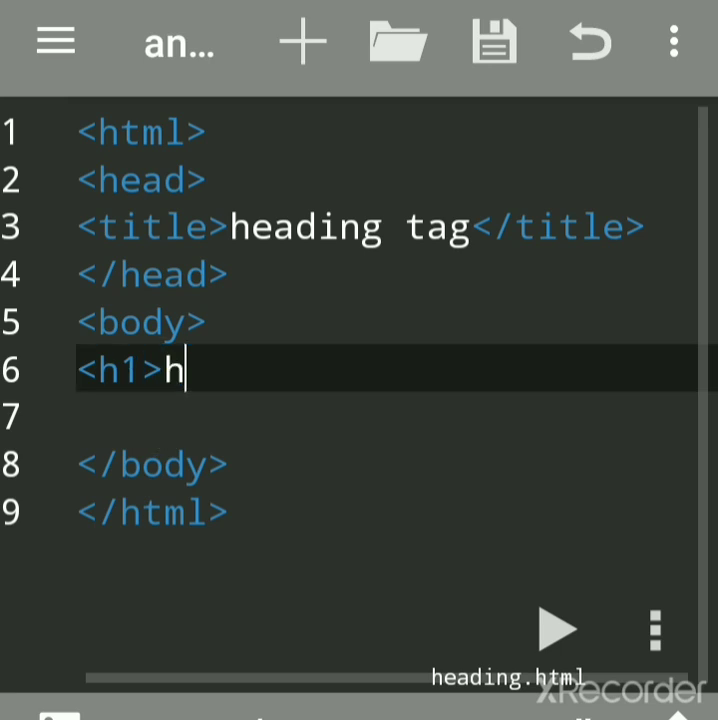
pyautogui.write('ewdung ')
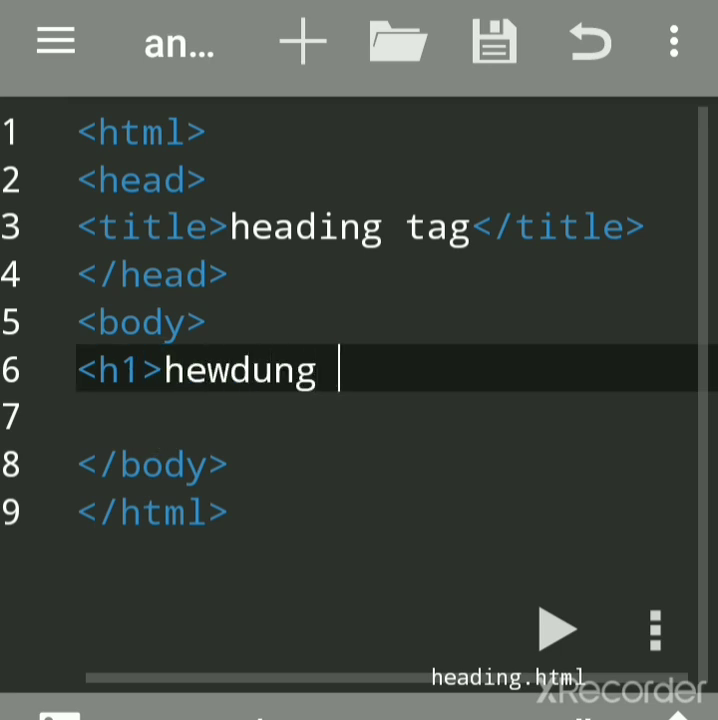
pyautogui.write('1')
# - Write <h1>heading 1</h1> on line 6, fixing the misspelled heading text
pyautogui.press('BackSpace')
pyautogui.press('BackSpace')
pyautogui.press('BackSpace')
pyautogui.press('BackSpace')
pyautogui.press('BackSpace')
pyautogui.press('BackSpace')
pyautogui.press('BackSpace')
pyautogui.write('a')
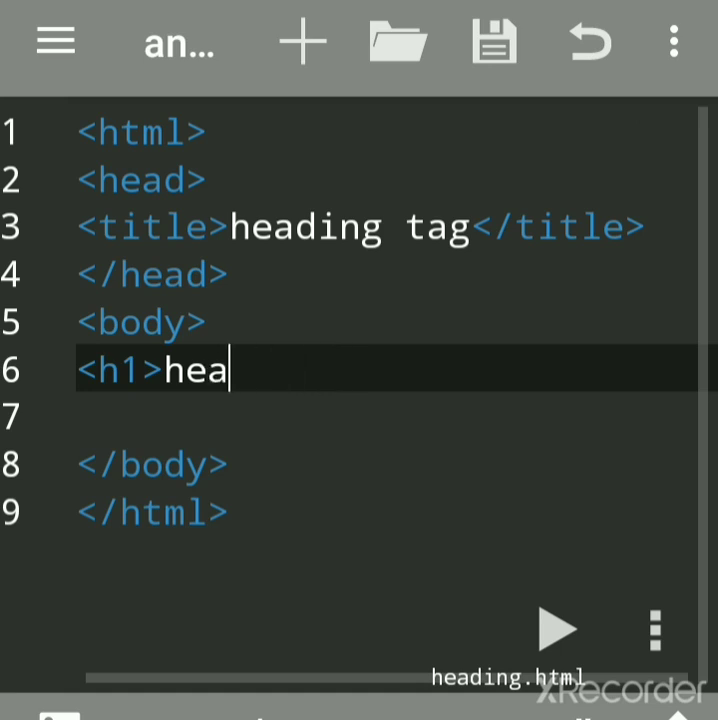
pyautogui.write('dingv')
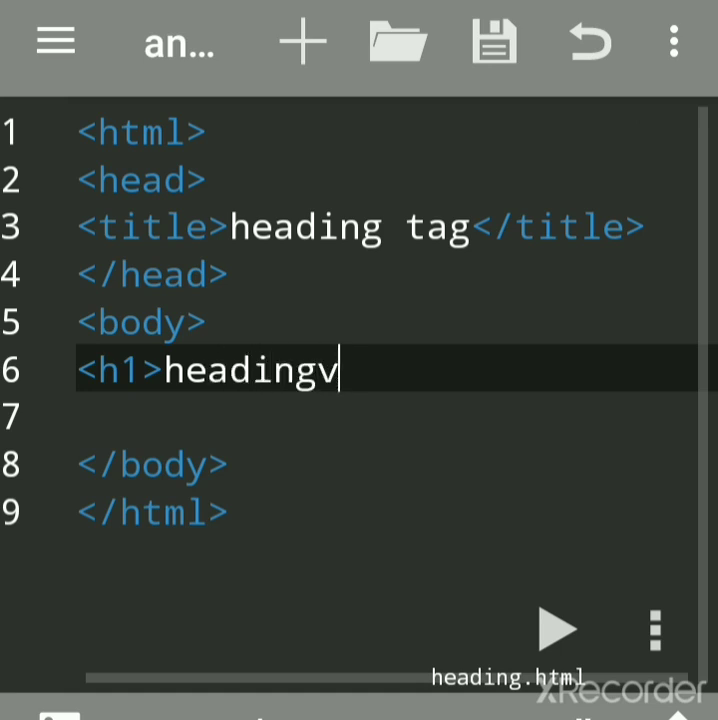
pyautogui.press('BackSpace')
pyautogui.write('1')
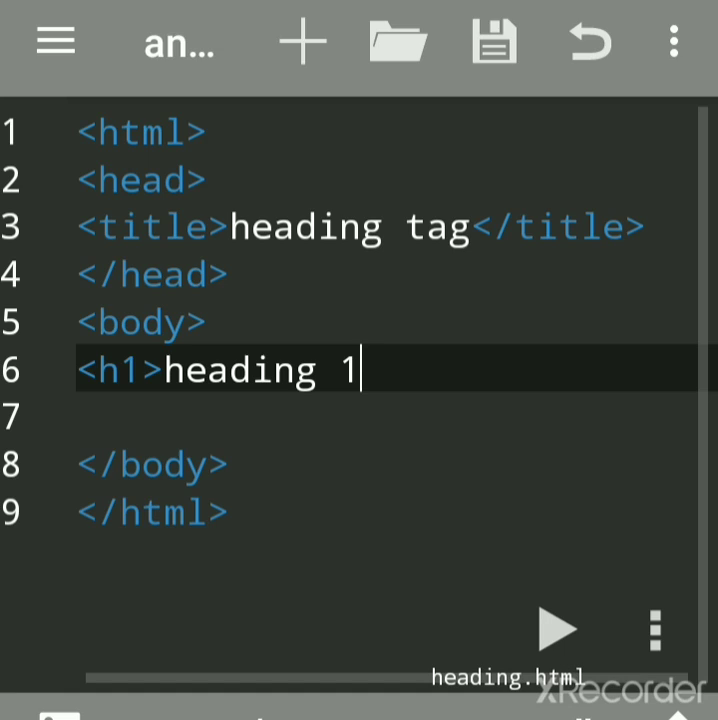
pyautogui.write('</h1>')
pyautogui.hotkey('ctrl', 's')
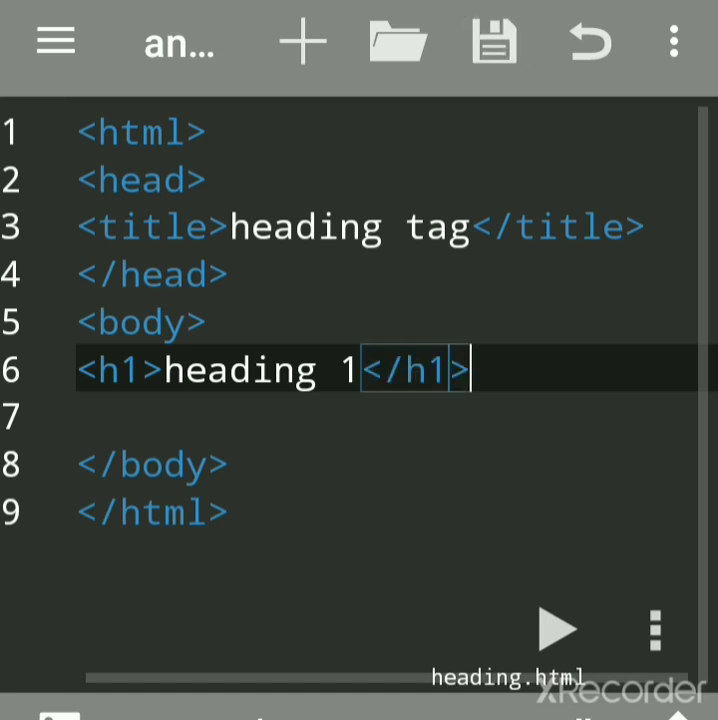
# - Save the page as heading.html via Save as, overwriting the existing file
pyautogui.click(673, 42)
pyautogui.click(405, 320)
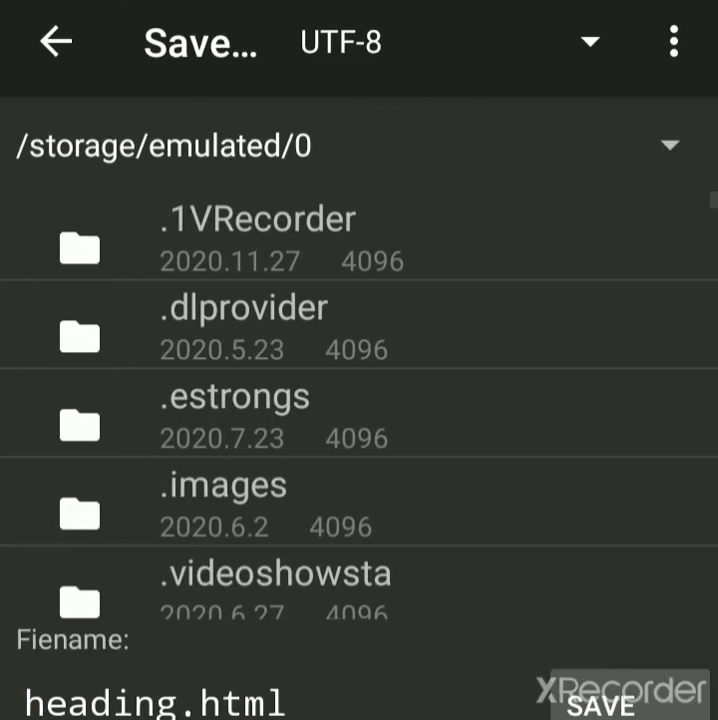
pyautogui.click(150, 703)
pyautogui.click(85, 703)
pyautogui.click(265, 703)
pyautogui.click(600, 703)
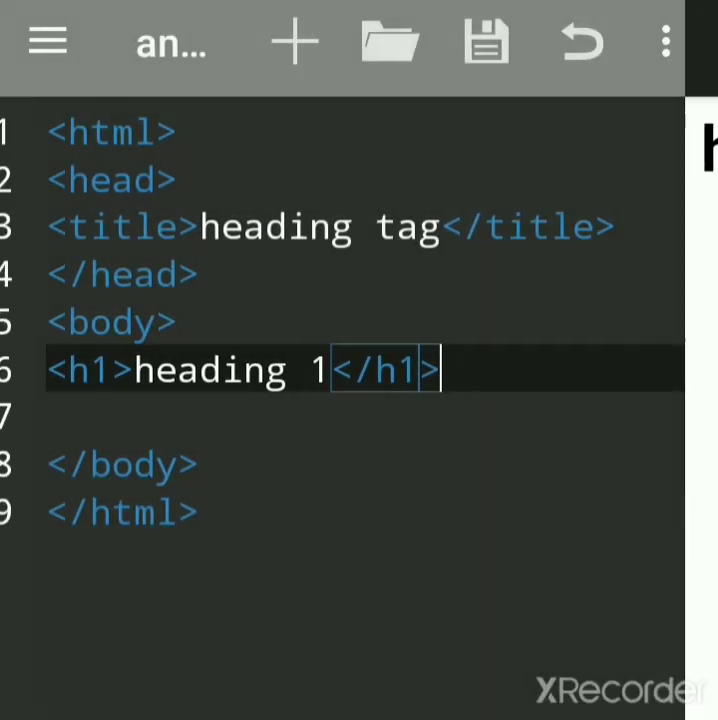
# - Add <h2>heading 2</h2> below heading 1, save, and check it in the preview
pyautogui.press('Return')
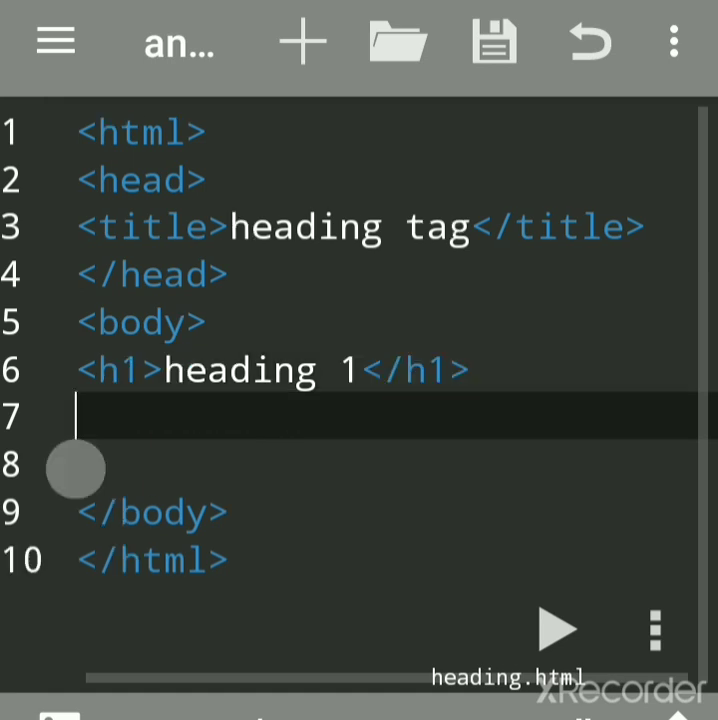
pyautogui.write('<h2>')
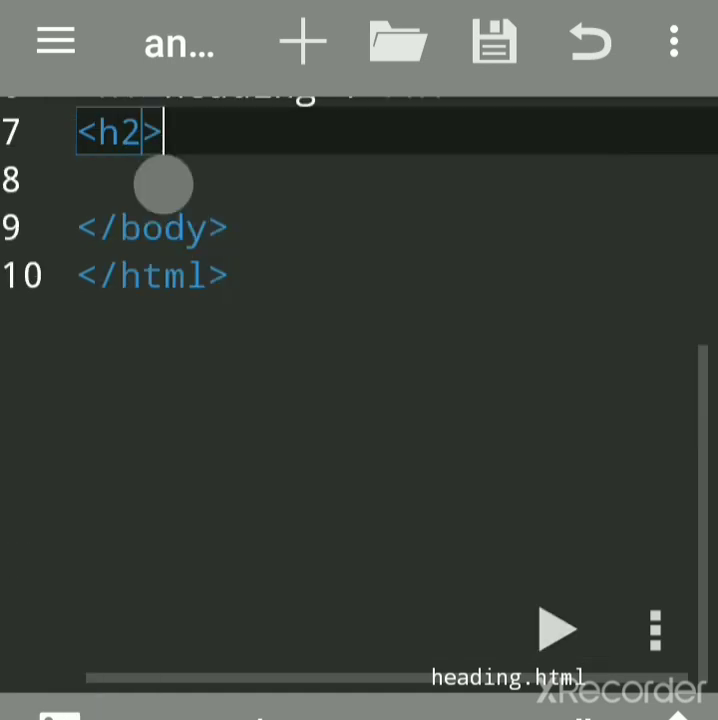
pyautogui.write('hea')
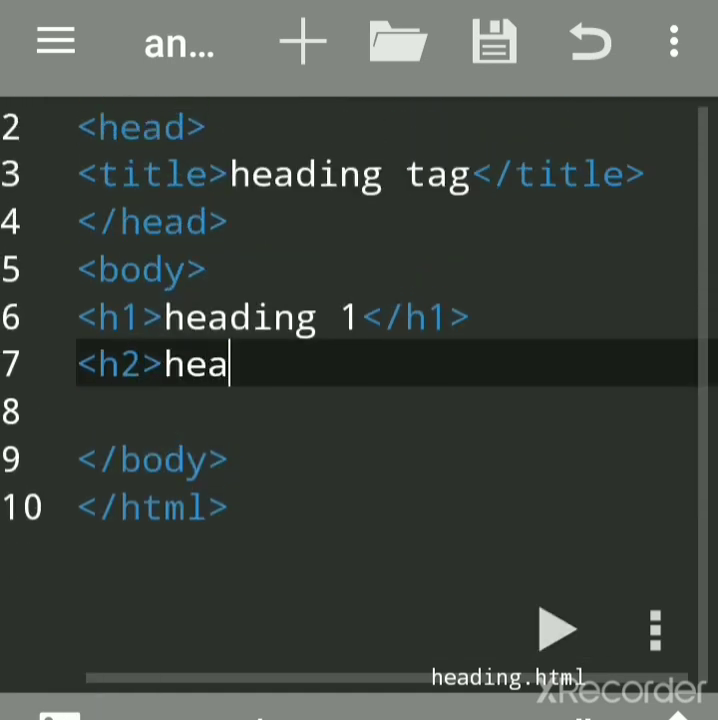
pyautogui.write('dingb')
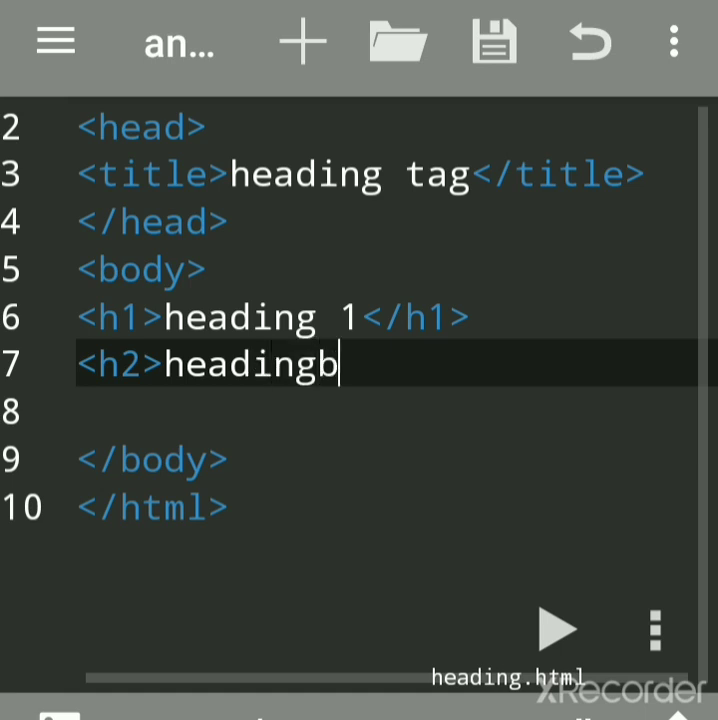
pyautogui.press('BackSpace')
pyautogui.write('2')
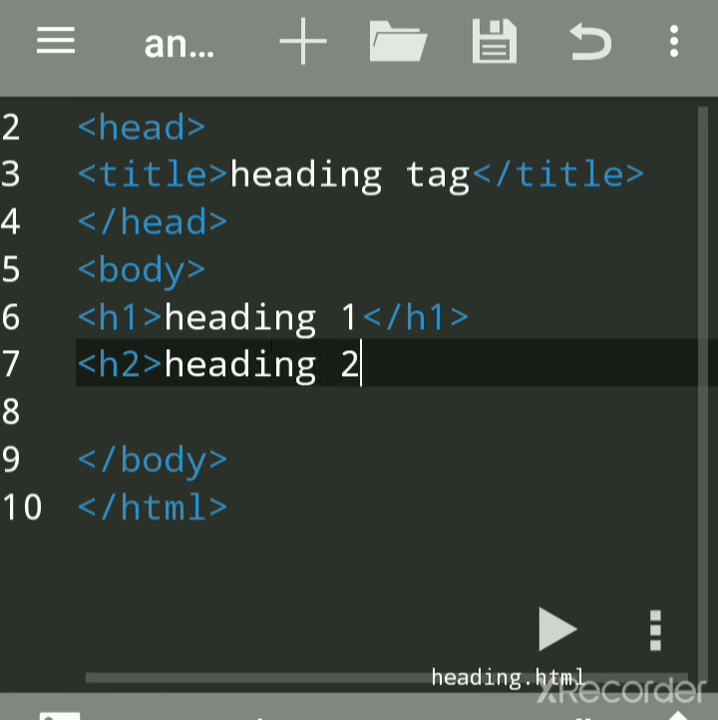
pyautogui.write('</h2>')
pyautogui.click(494, 42)
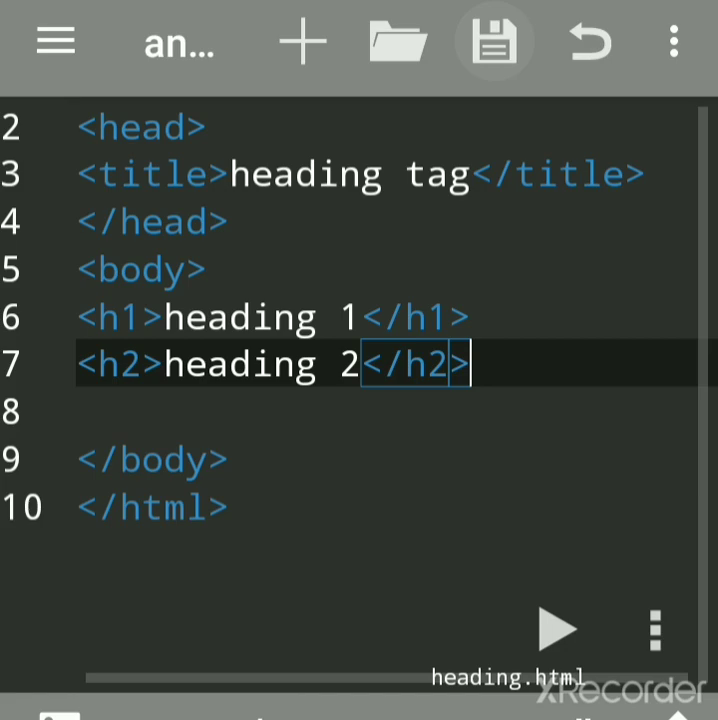
pyautogui.click(557, 629)
pyautogui.click(55, 40)
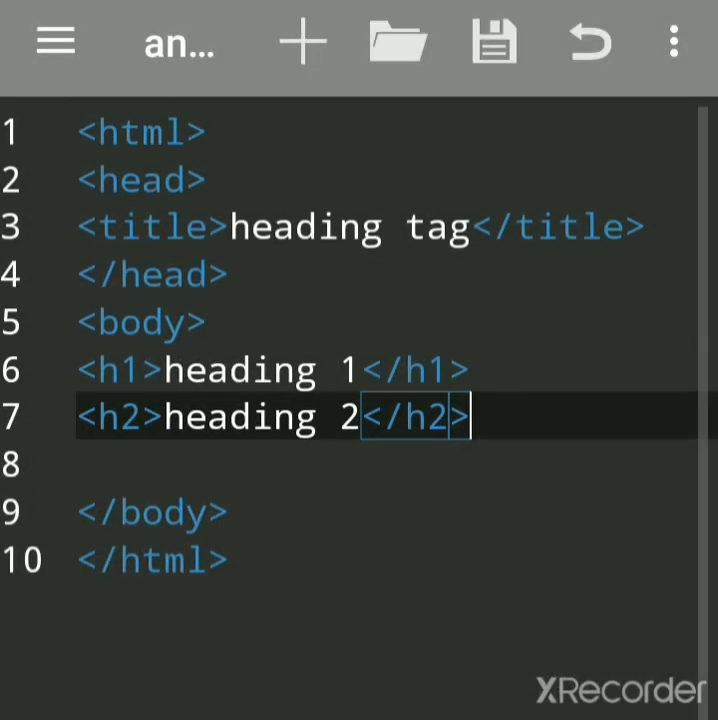
# - Add <h3>heading 3</h3> below heading 2, save, and preview all three headings
pyautogui.press('Return')
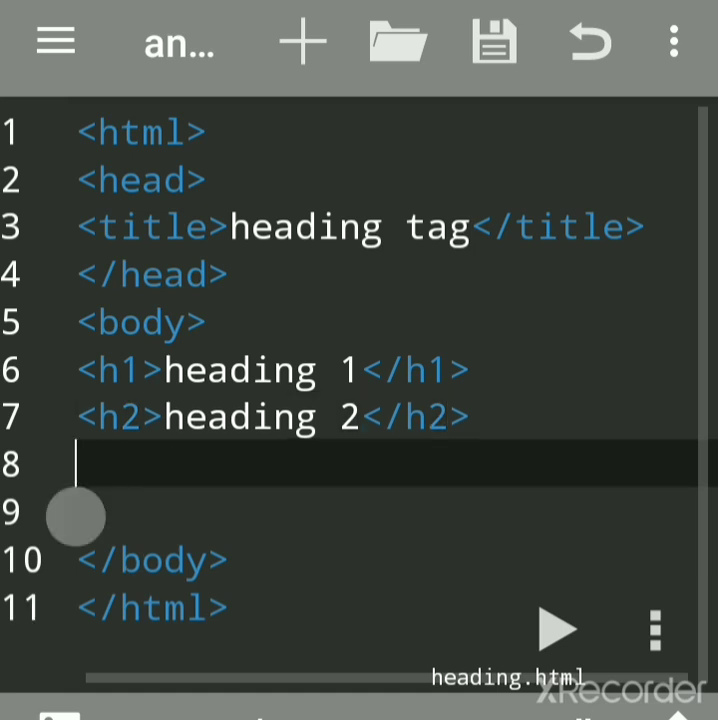
pyautogui.write('<')
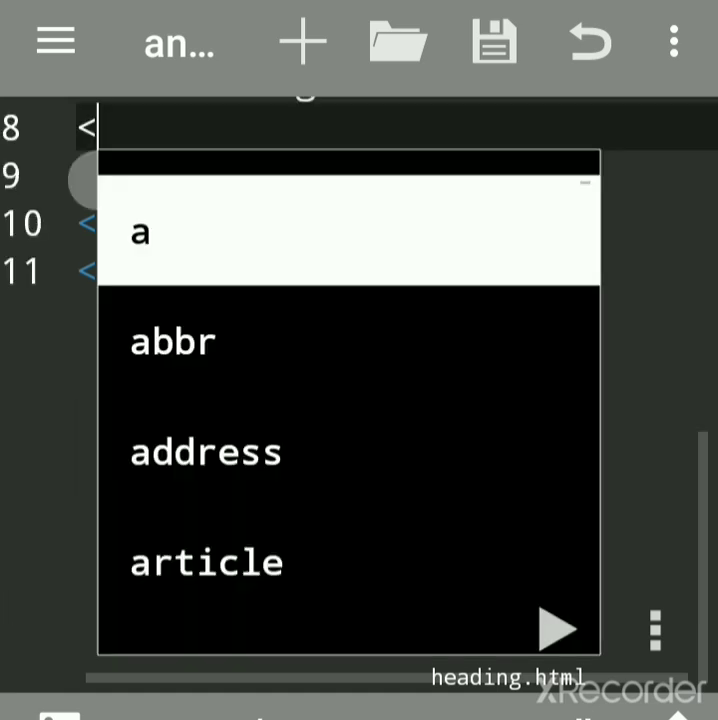
pyautogui.write('h3>')
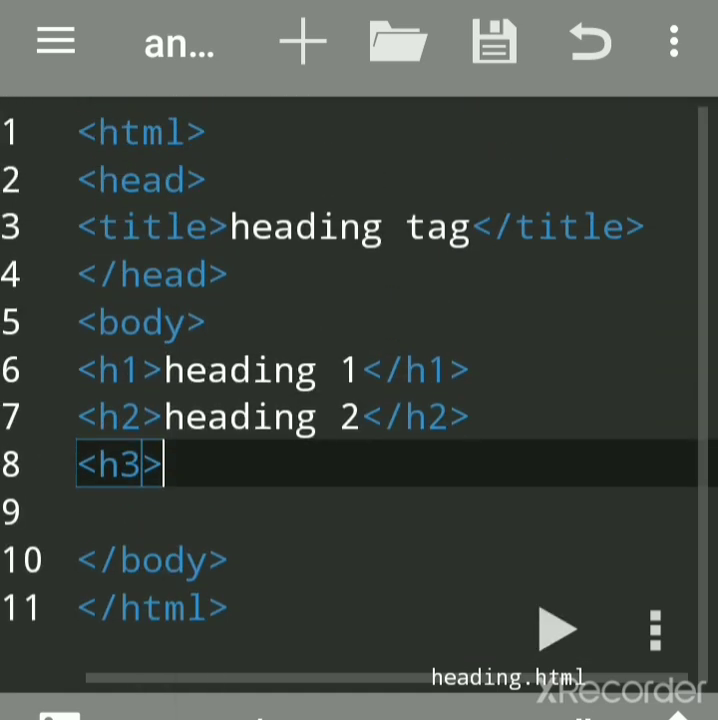
pyautogui.write('head')
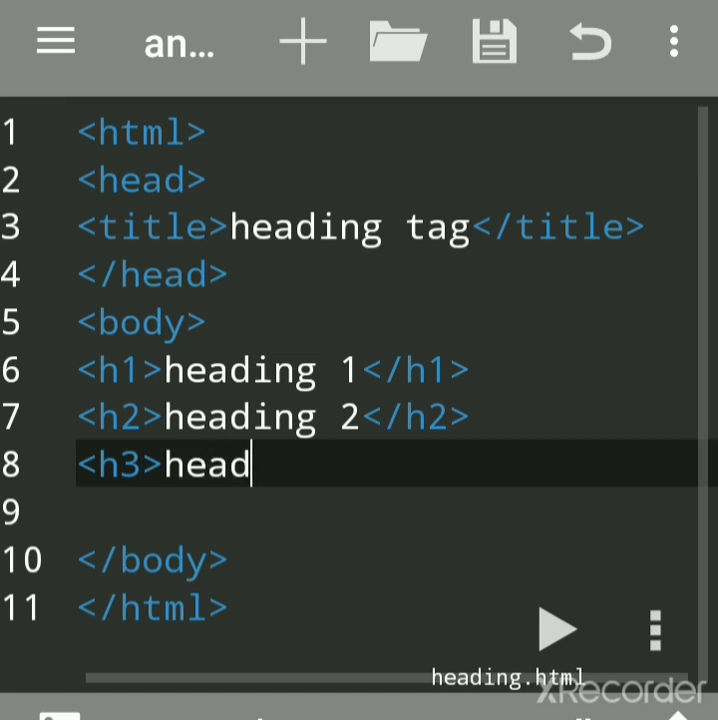
pyautogui.write('ing ')
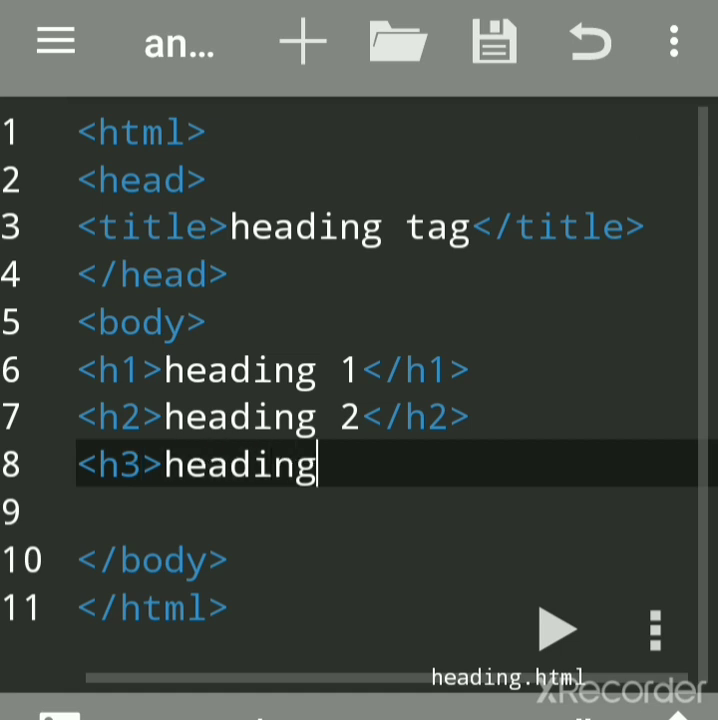
pyautogui.write('3</h3>')
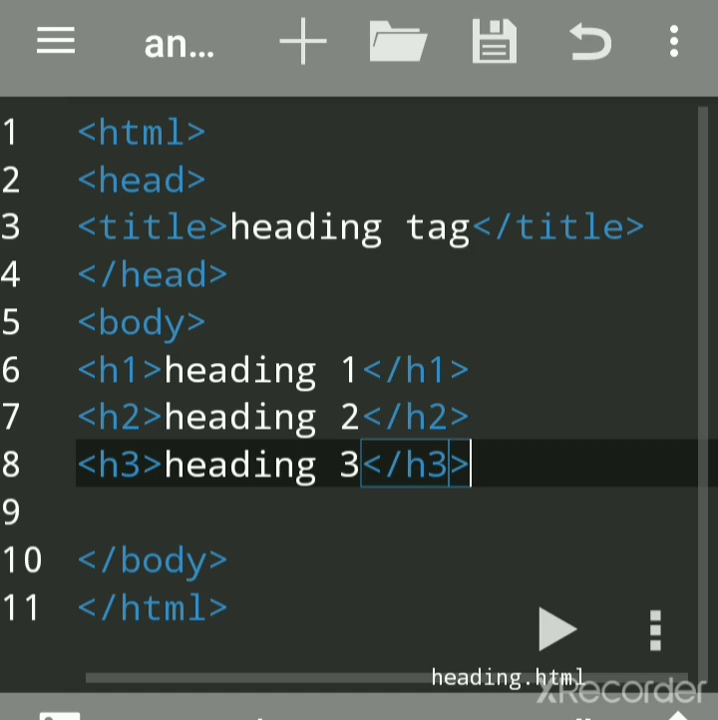
pyautogui.click(494, 42)
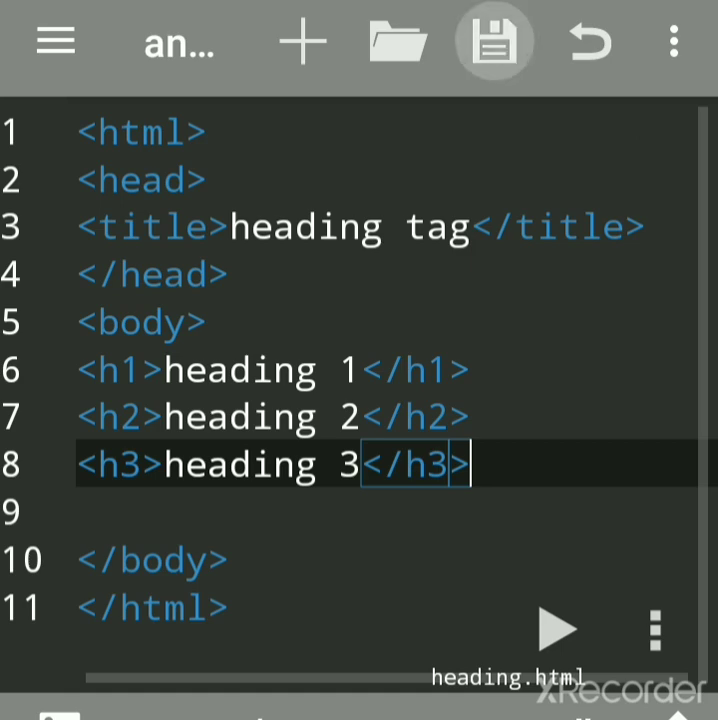
pyautogui.click(558, 630)
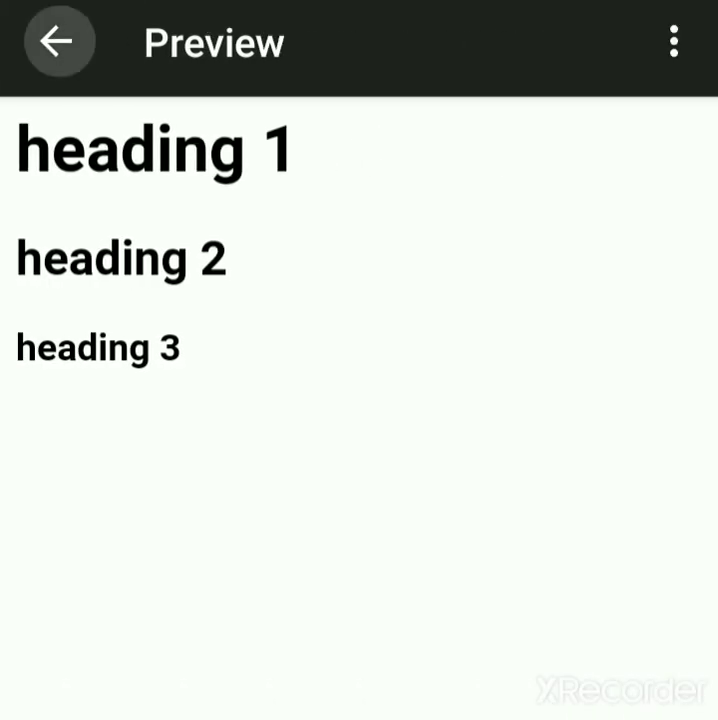
pyautogui.click(55, 42)
pyautogui.click(470, 417)
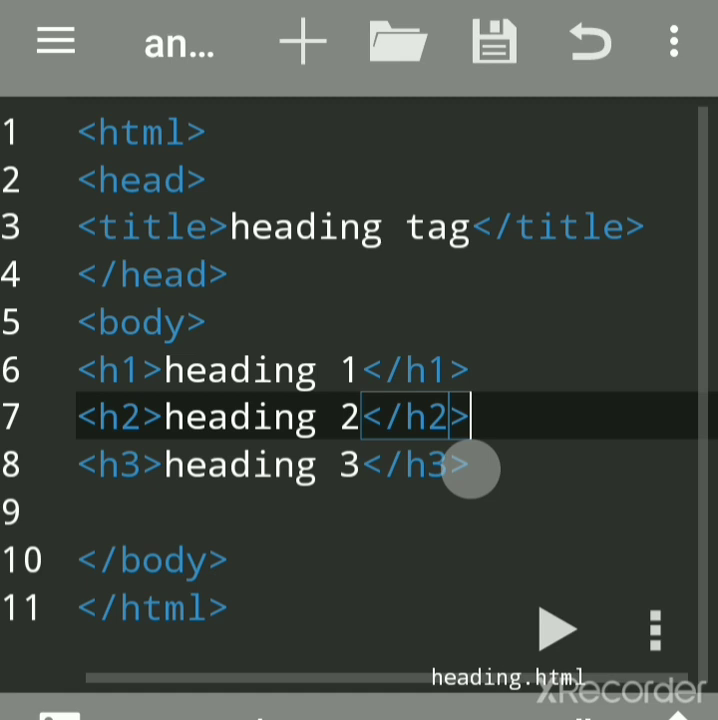
# - Add <h4>heading 4</h4> below heading 3 using the h4 autocomplete suggestion
pyautogui.click(470, 465)
pyautogui.press('Return')
pyautogui.write('<')
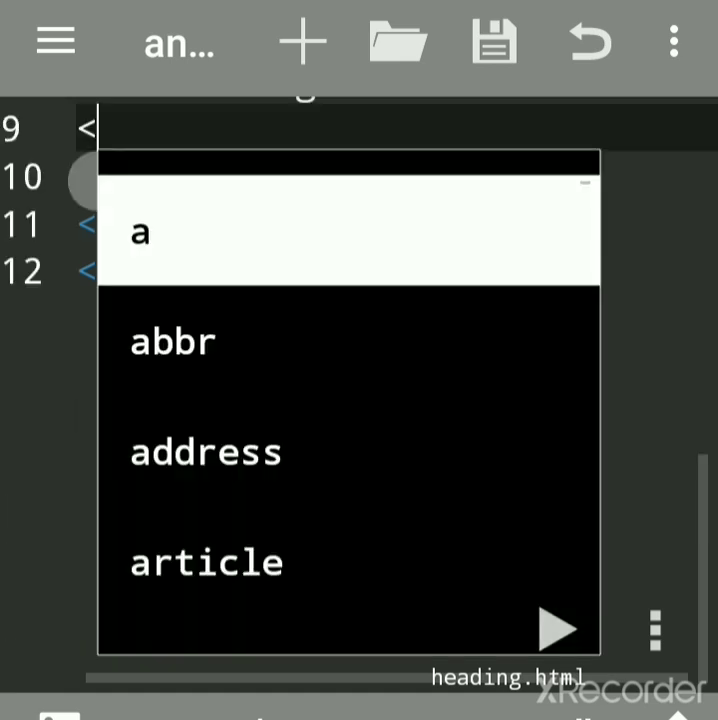
pyautogui.write('h')
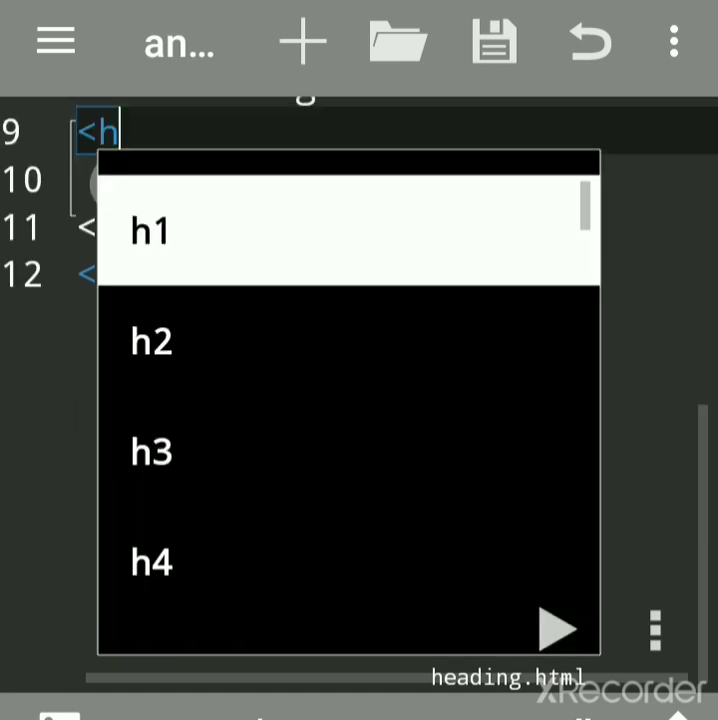
pyautogui.click(150, 562)
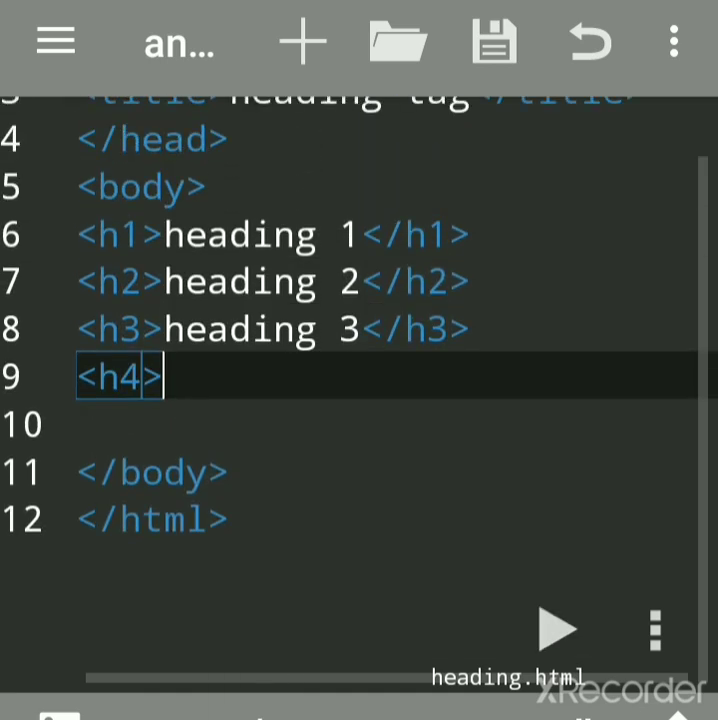
pyautogui.write('head')
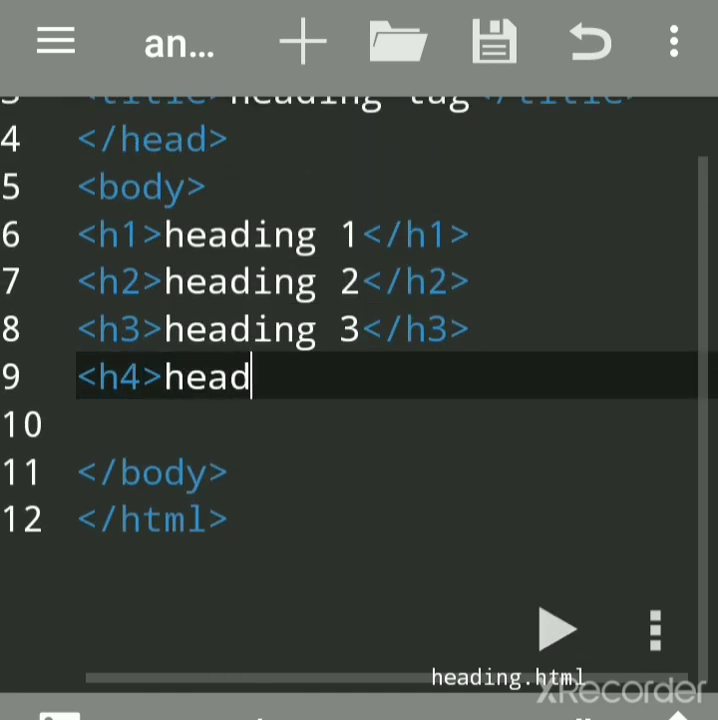
pyautogui.write('ingv')
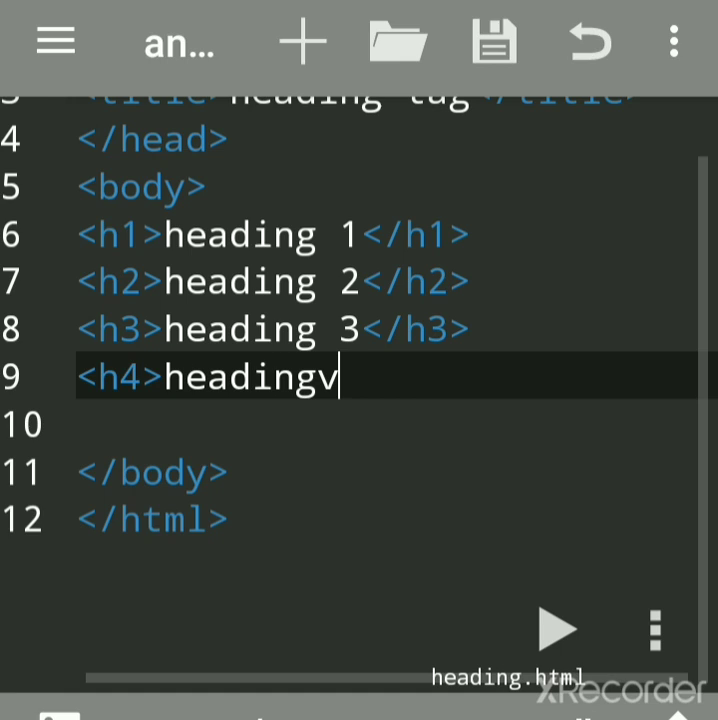
pyautogui.press('BackSpace')
pyautogui.write('b')
pyautogui.press('BackSpace')
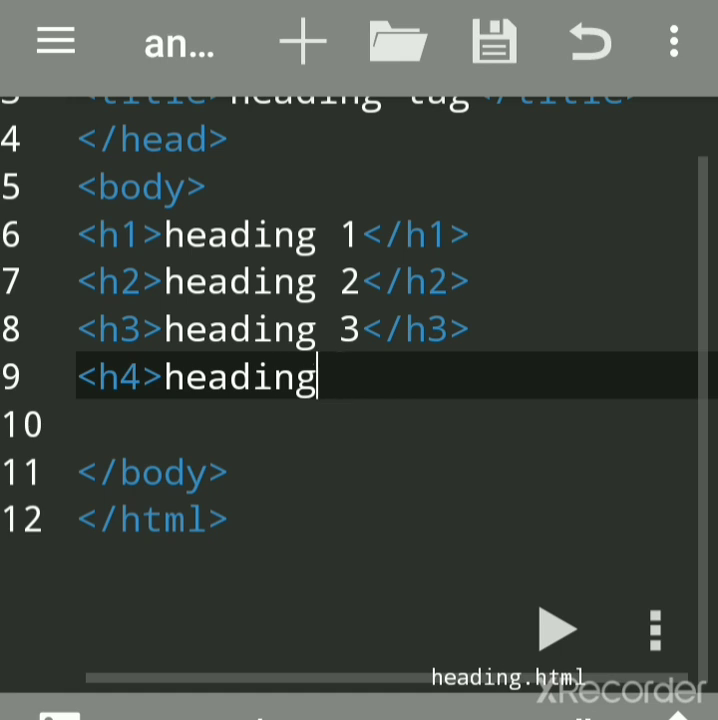
pyautogui.write(' 4')
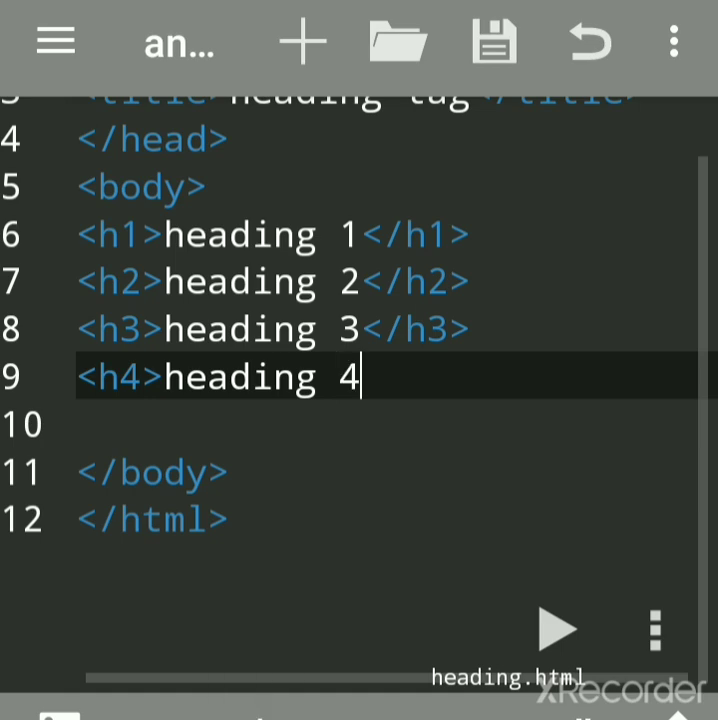
pyautogui.write('</h4>')
pyautogui.press('Return')
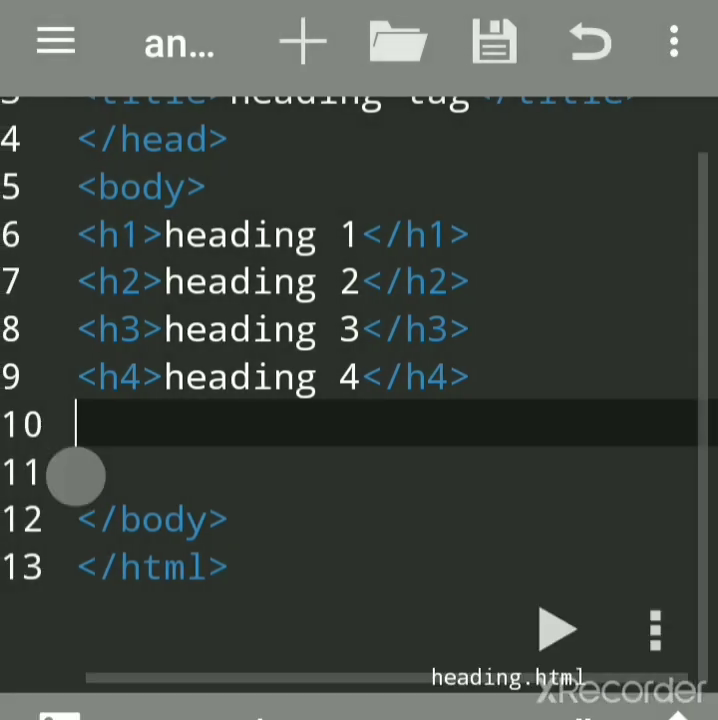
pyautogui.write('<h')
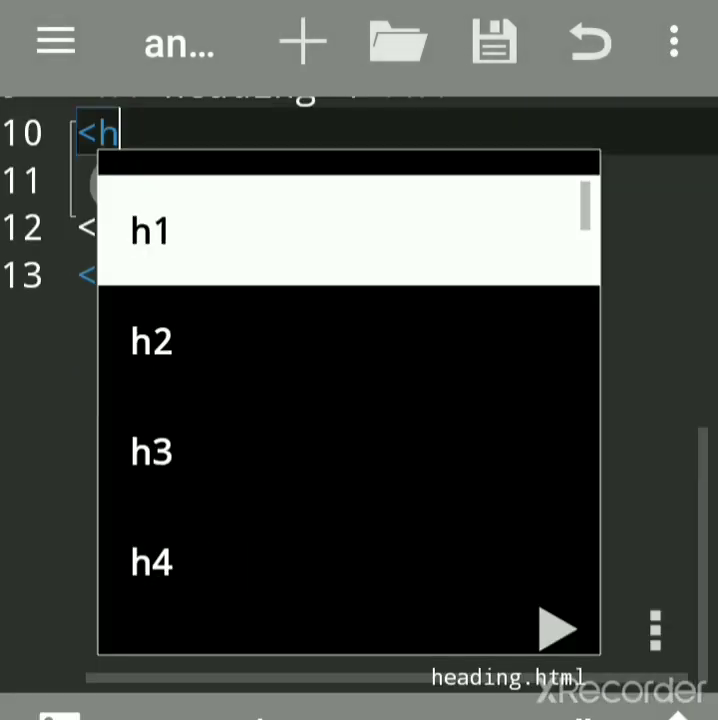
pyautogui.write('5>')
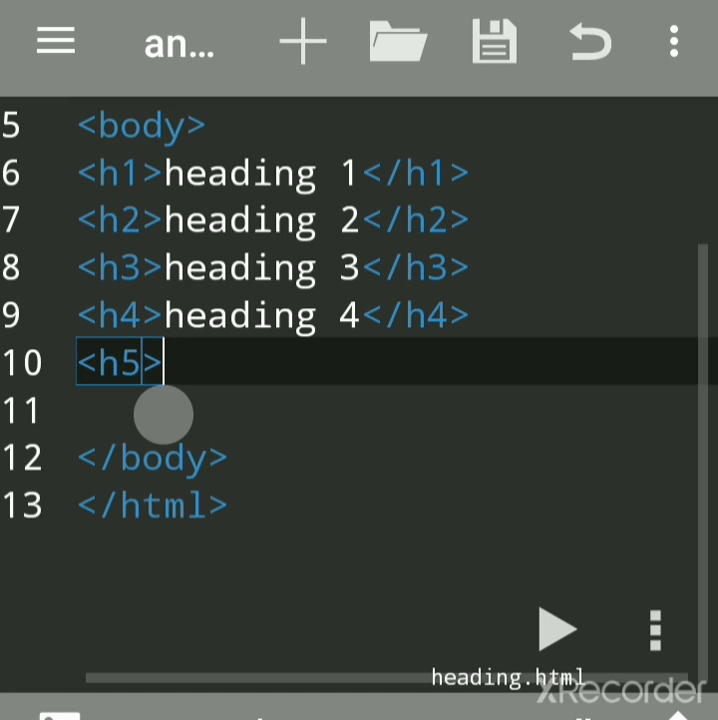
pyautogui.write('headi')
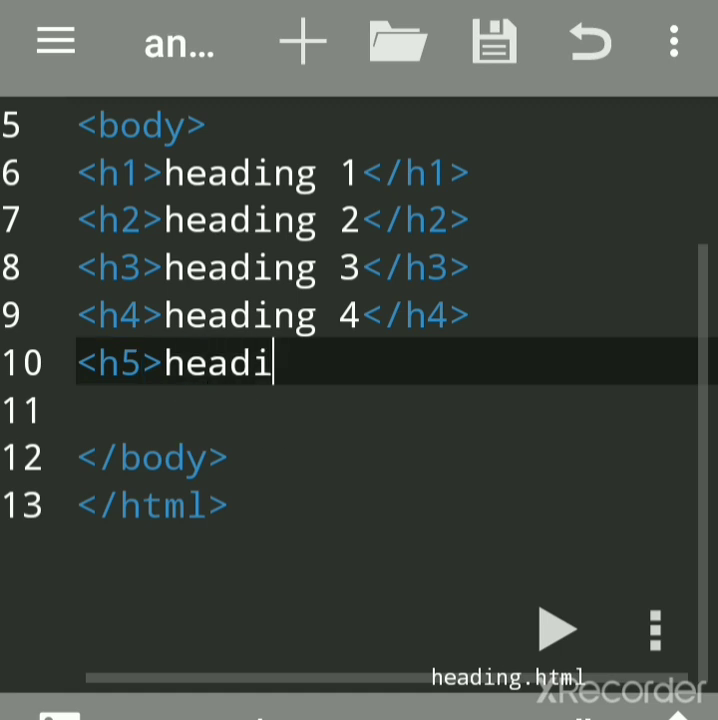
pyautogui.write('ng 5')
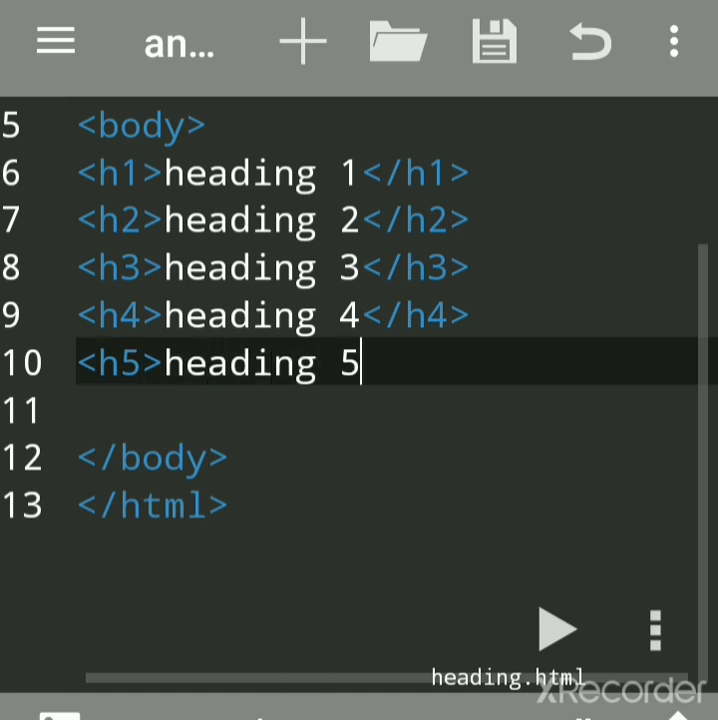
pyautogui.write('</h5>')
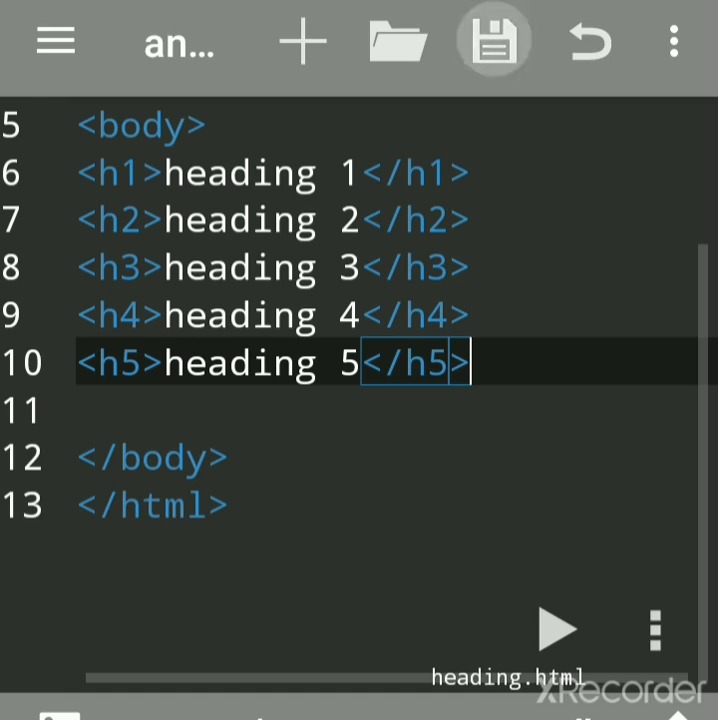
# - Add <h5>heading 5</h5> and <h6>heading 6</h6>, preview, and save heading.html
pyautogui.click(229, 505)
pyautogui.click(557, 630)
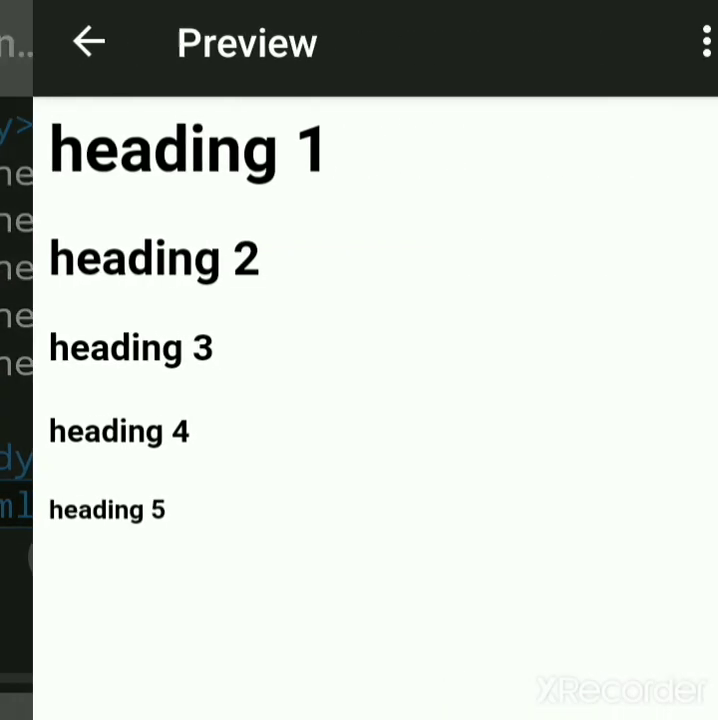
pyautogui.click(56, 40)
pyautogui.click(448, 363)
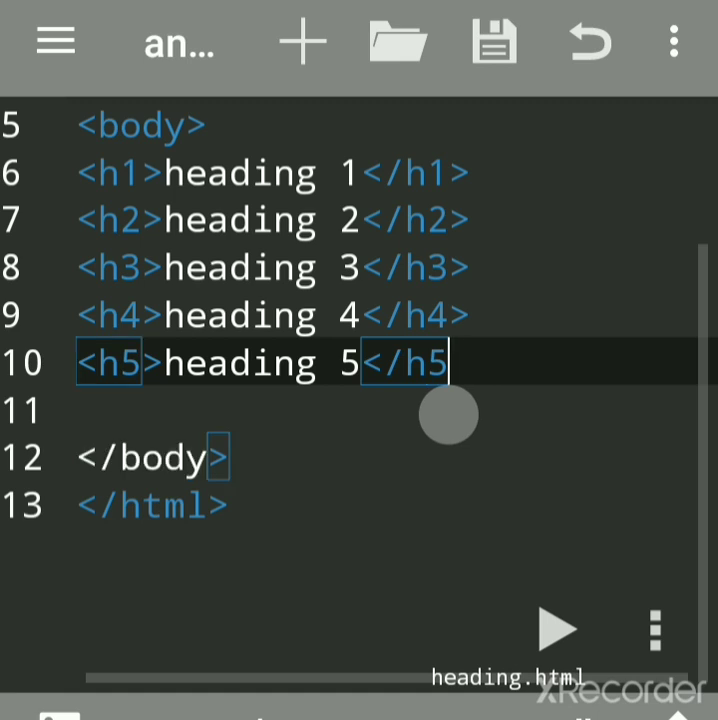
pyautogui.write('>')
pyautogui.click(78, 410)
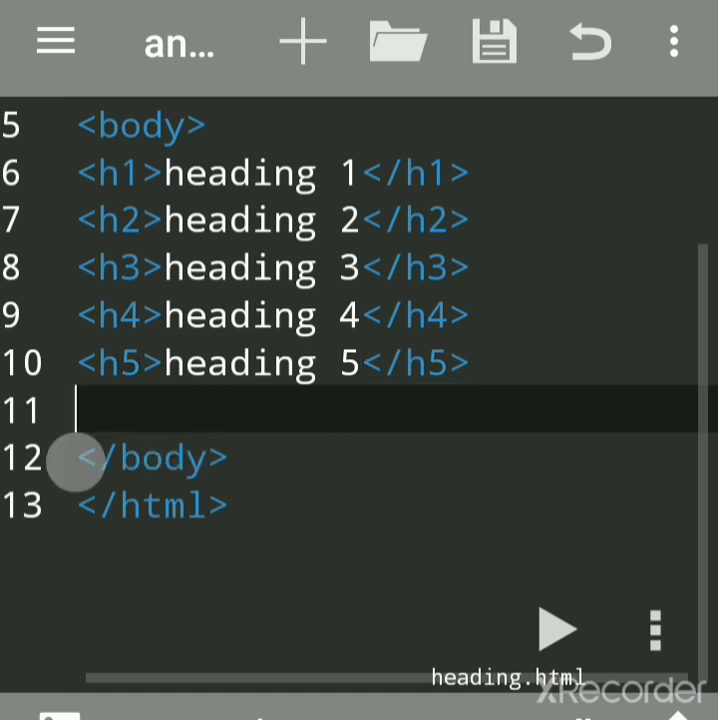
pyautogui.write('<h6>')
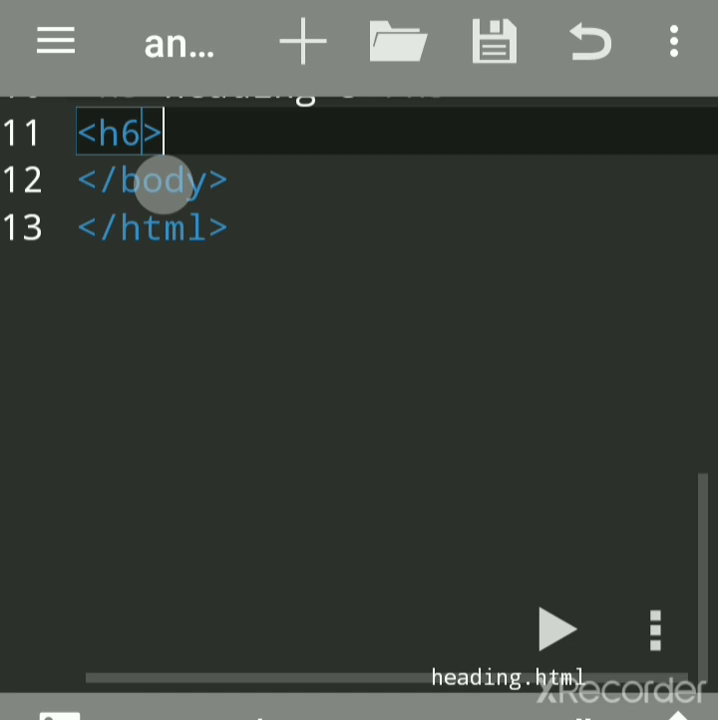
pyautogui.write('head')
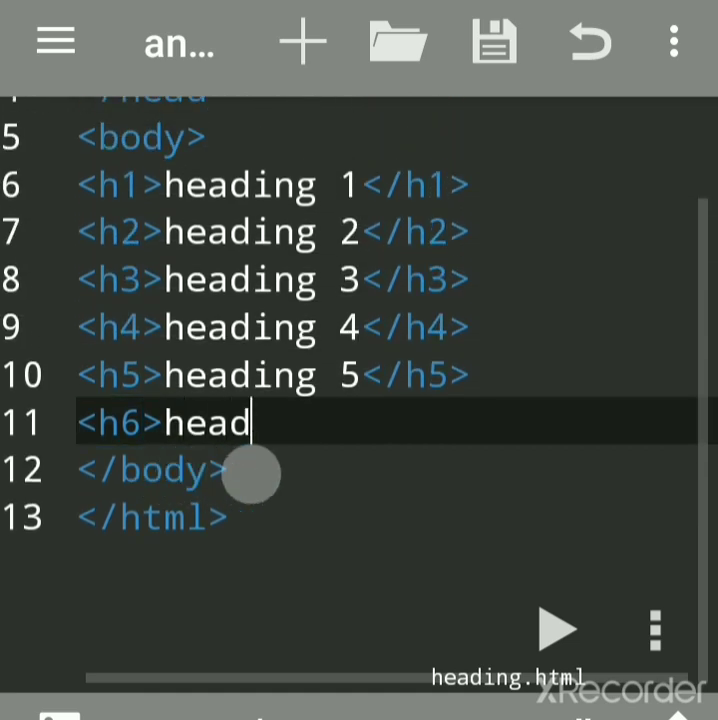
pyautogui.write('ing ')
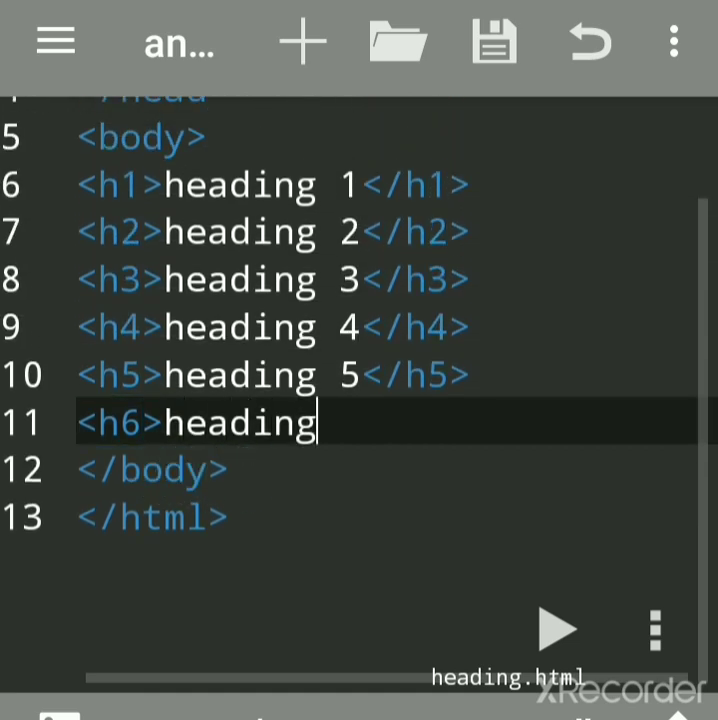
pyautogui.write('6</h6>')
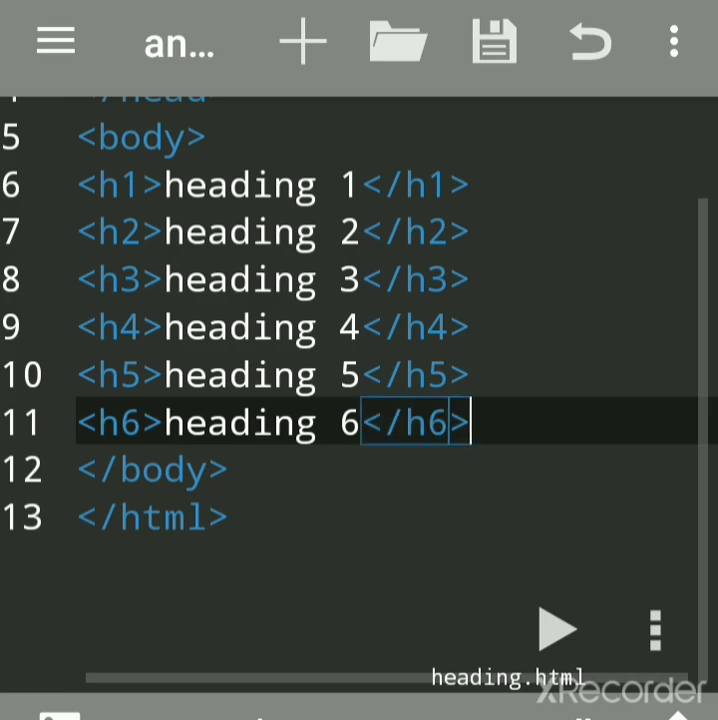
pyautogui.click(494, 42)
# - Preview the six headings and dismiss the full-version offer
pyautogui.click(558, 630)
pyautogui.click(40, 42)
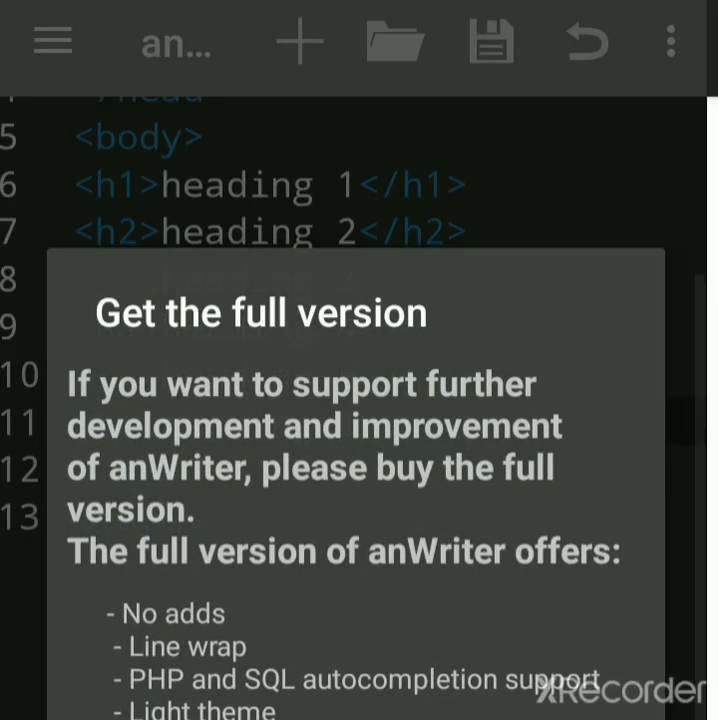
pyautogui.press('Escape')
pyautogui.scroll(3, 300, 400)
# - Add align="center" to the <h1> tag, save, and preview heading 1 centered
pyautogui.click(150, 418)
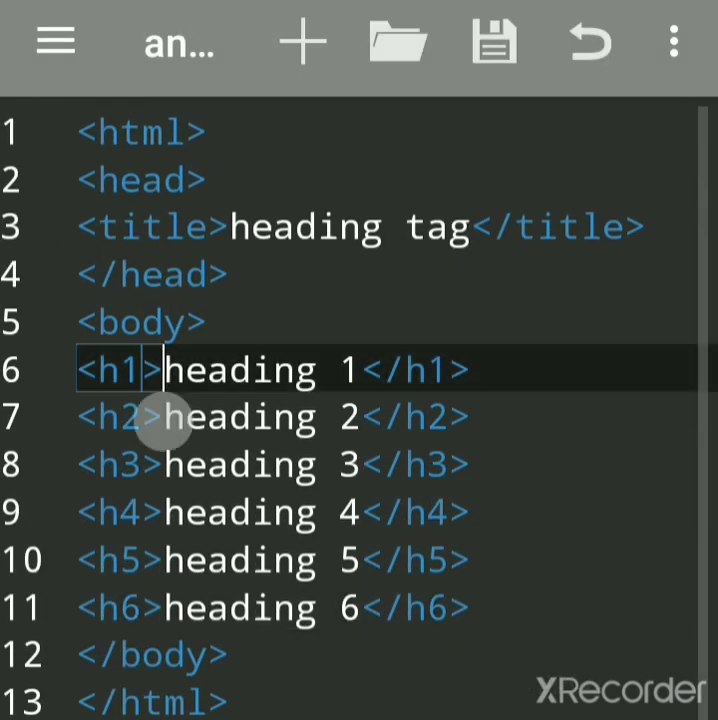
pyautogui.click(120, 380)
pyautogui.press('Right')
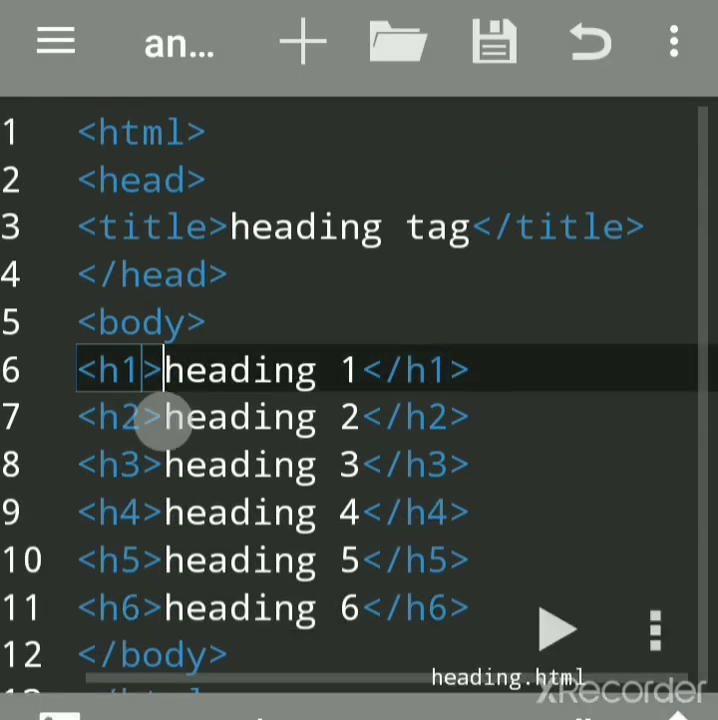
pyautogui.write('ali')
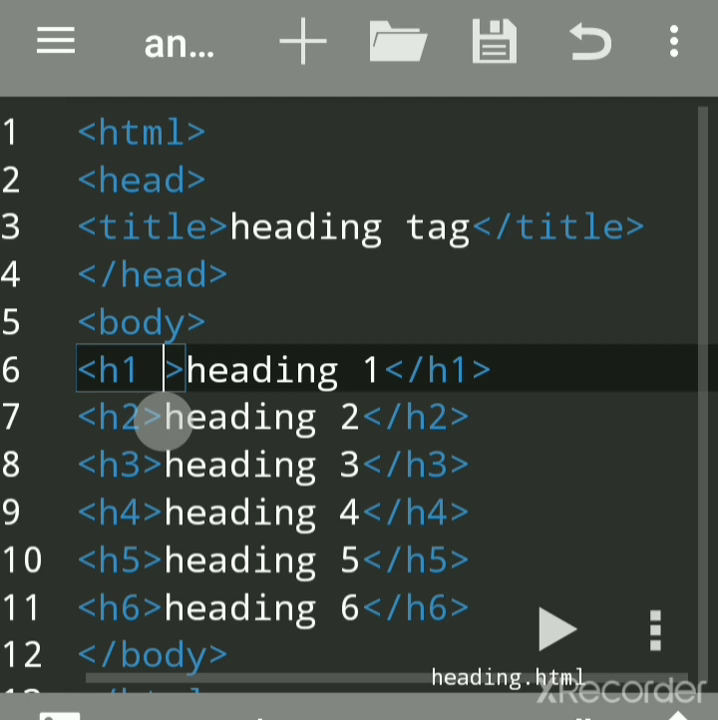
pyautogui.write('gn=')
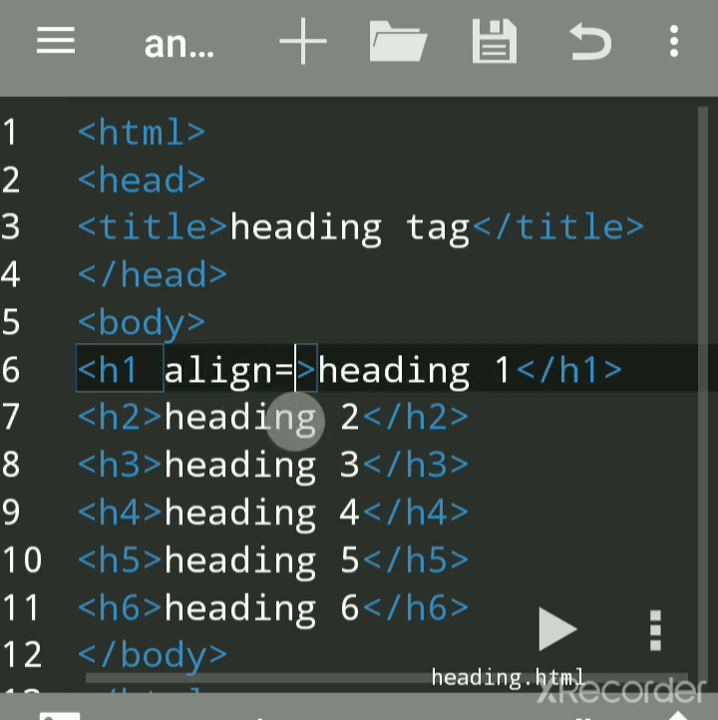
pyautogui.write('"')
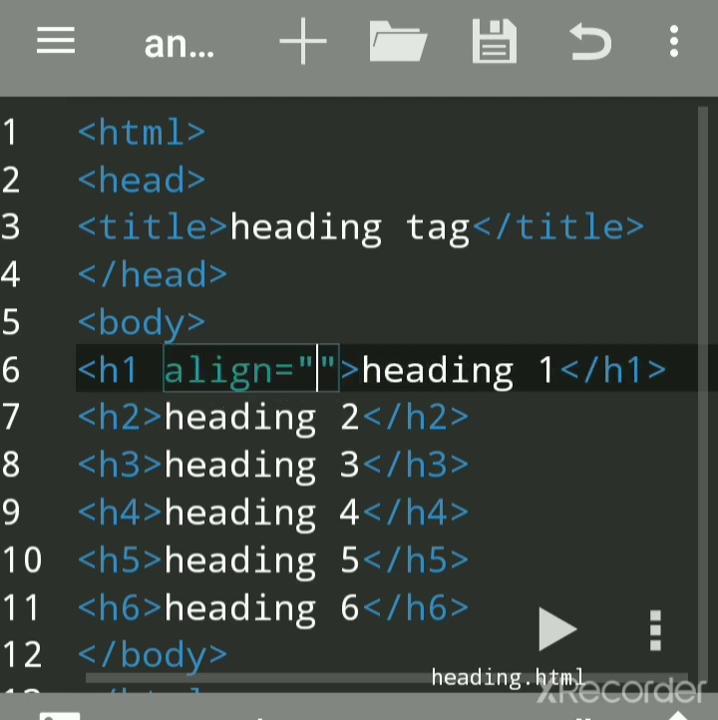
pyautogui.write('cente')
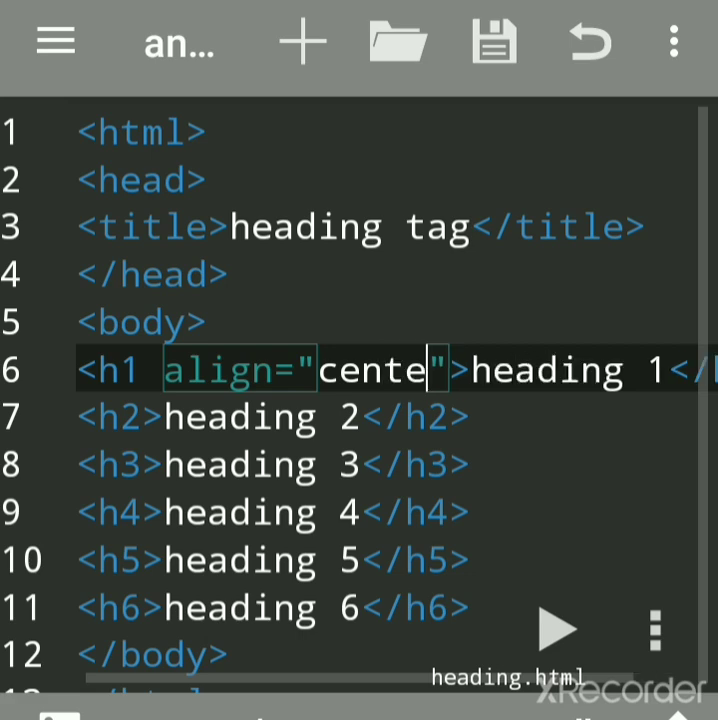
pyautogui.write('r')
pyautogui.click(494, 42)
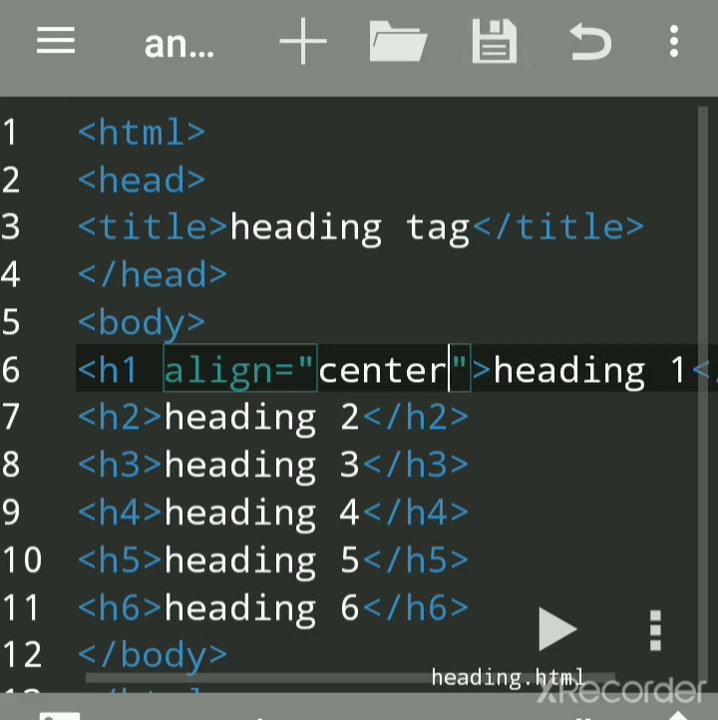
pyautogui.click(558, 630)
# - Add align="right" to the <h2> tag on line 7, fixing typos, and preview heading 2 right-aligned
pyautogui.click(55, 42)
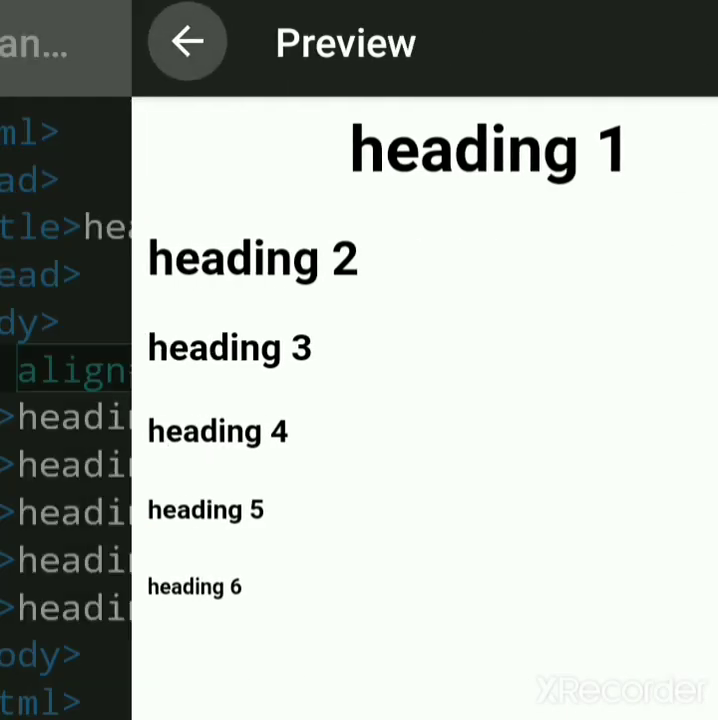
pyautogui.click(150, 417)
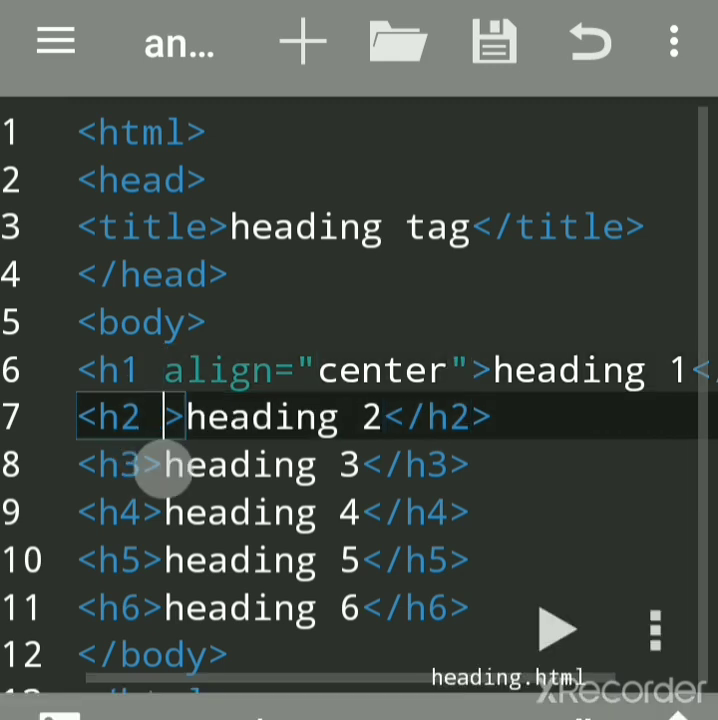
pyautogui.write('alugn=')
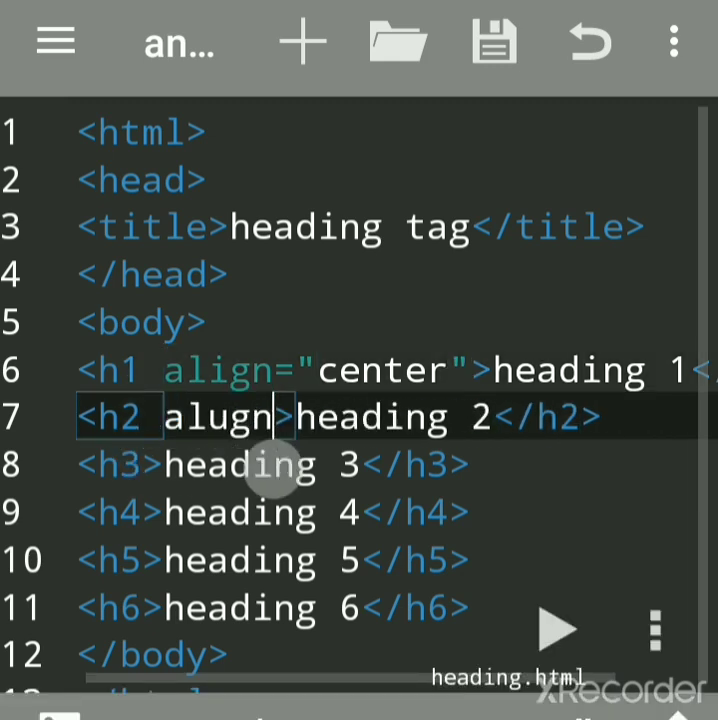
pyautogui.press('BackSpace')
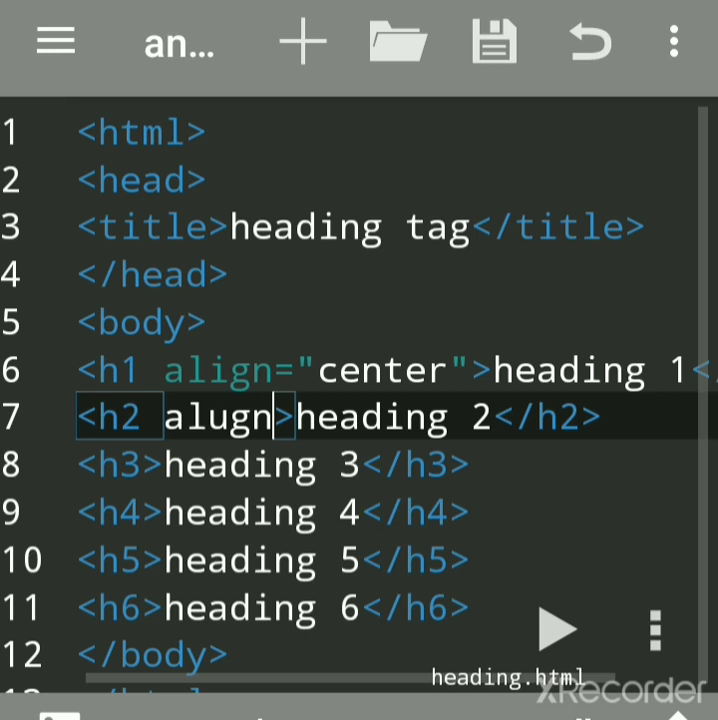
pyautogui.press('BackSpace')
pyautogui.press('BackSpace')
pyautogui.press('BackSpace')
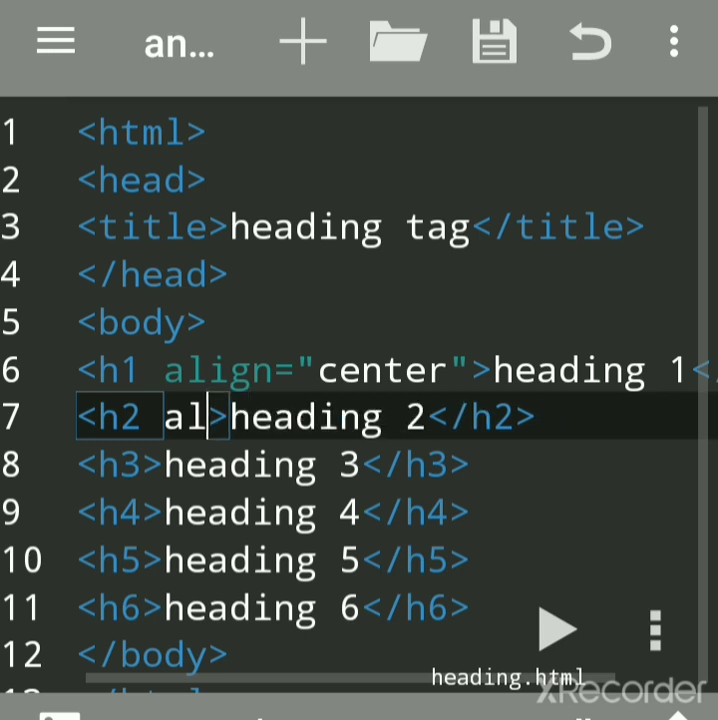
pyautogui.write('ign"')
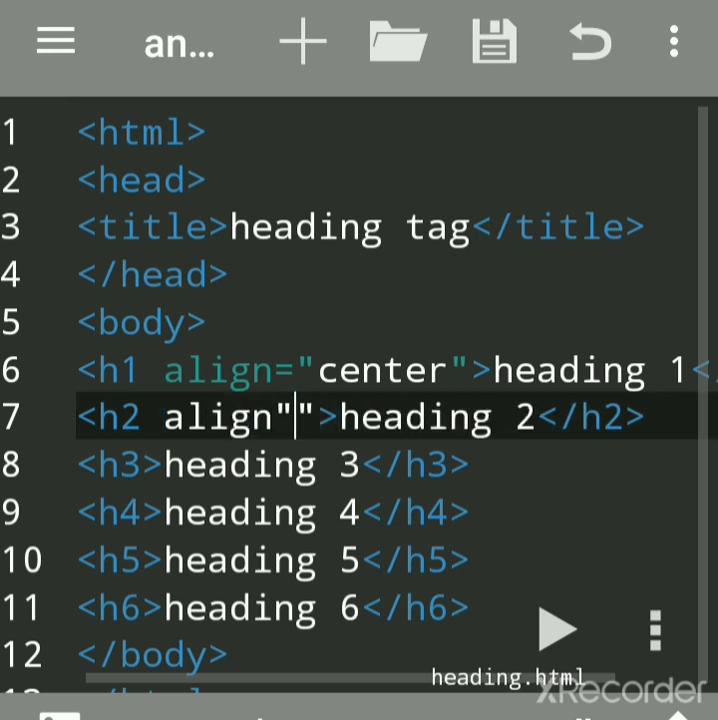
pyautogui.write('ri')
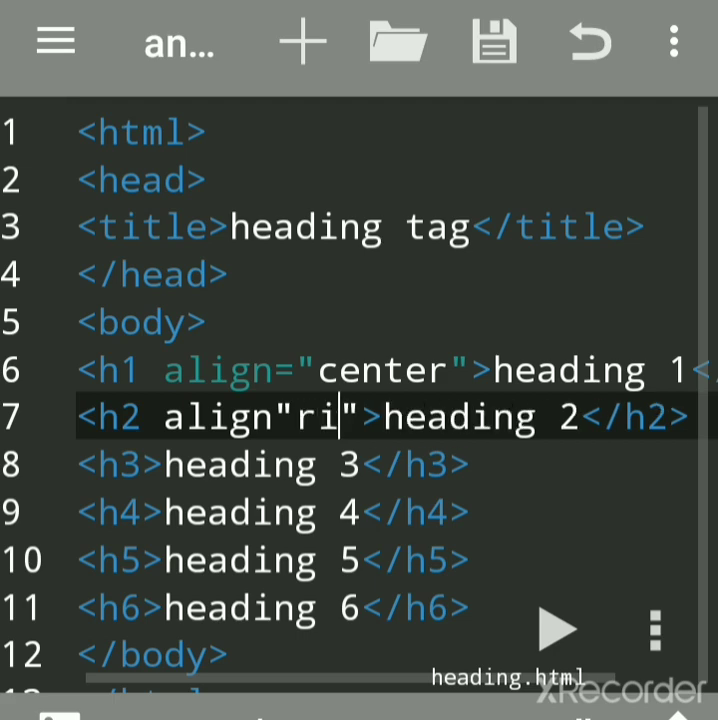
pyautogui.write('ght')
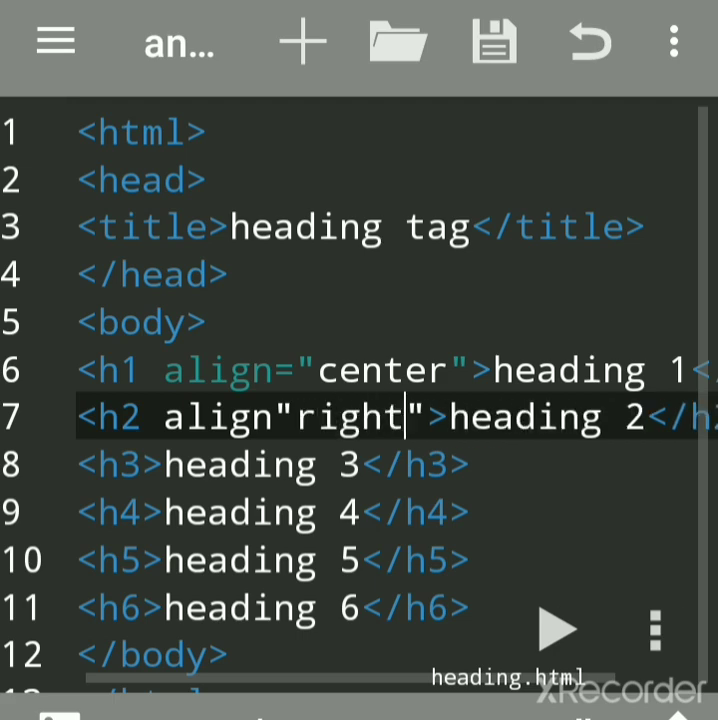
pyautogui.click(297, 430)
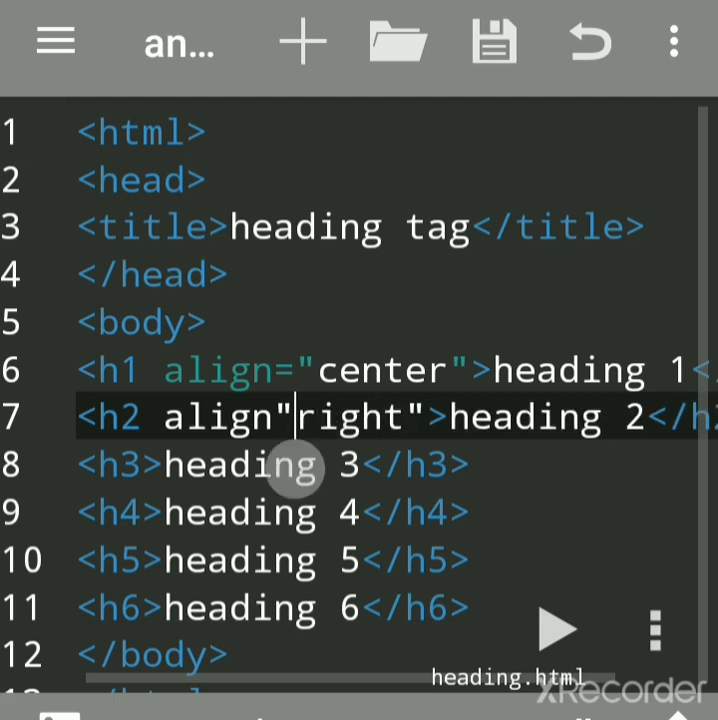
pyautogui.write('=')
pyautogui.hotkey('ctrl', 's')
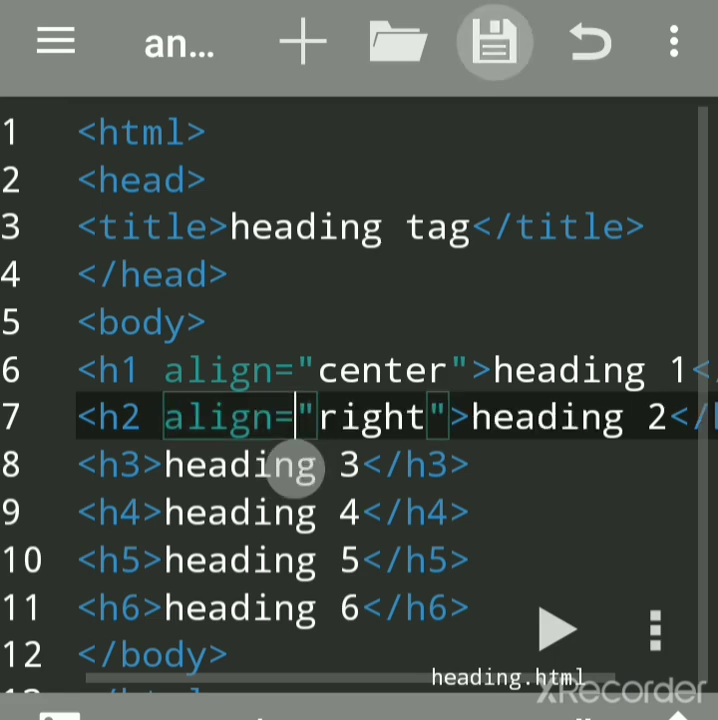
pyautogui.click(557, 630)
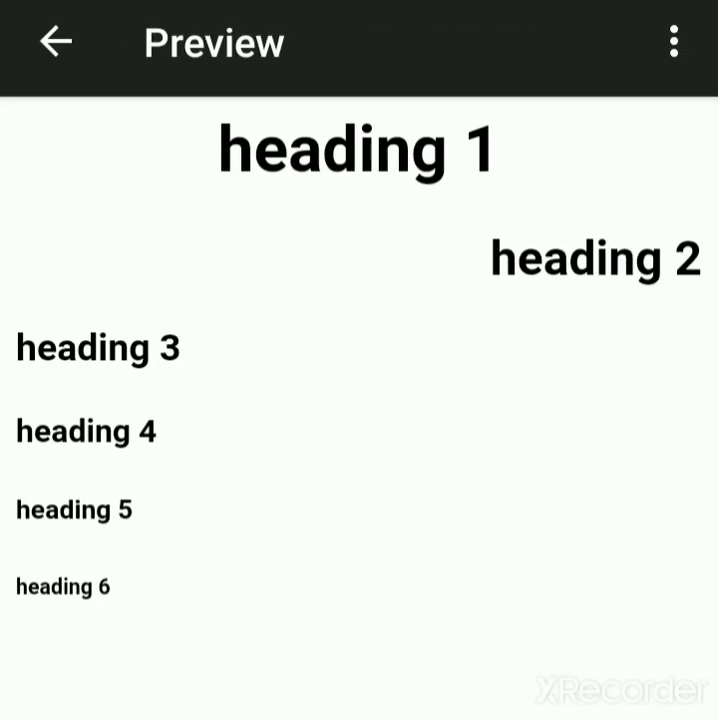
pyautogui.click(55, 40)
# - Add align="left" to the <h3> tag on line 8 and preview heading 3 left-aligned
pyautogui.click(160, 465)
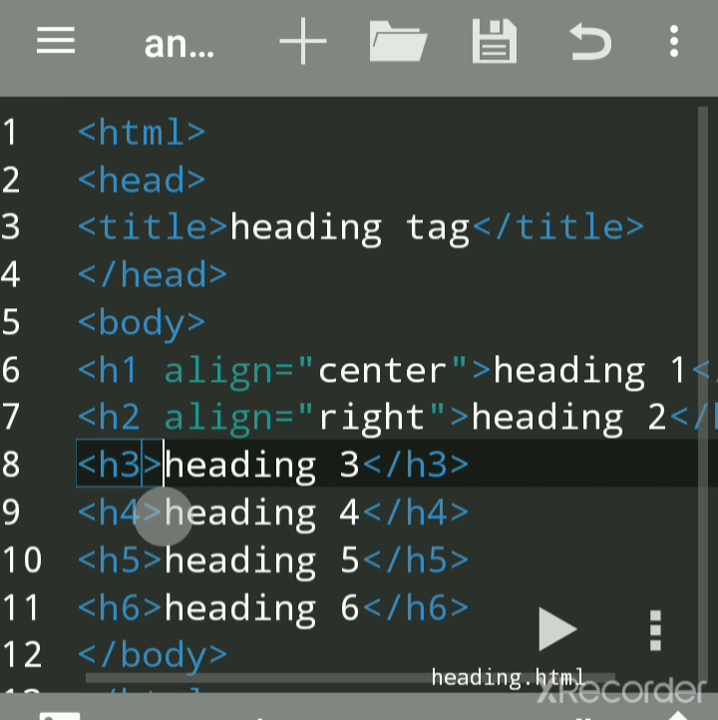
pyautogui.moveTo(160, 512); pyautogui.dragTo(140, 512)
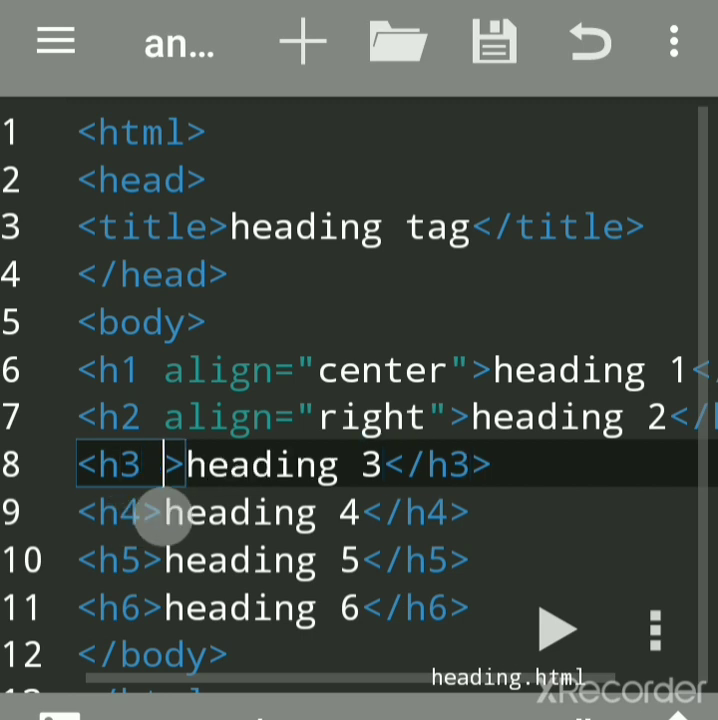
pyautogui.write('al')
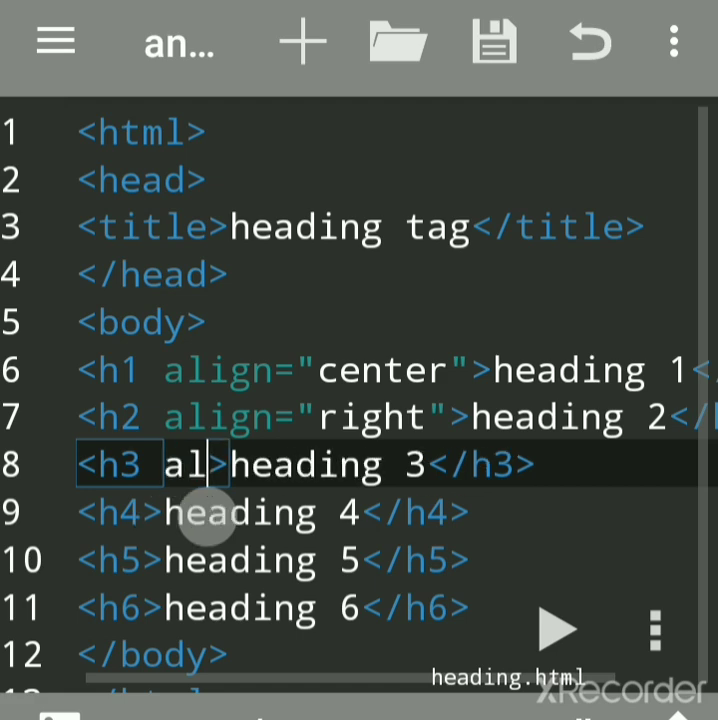
pyautogui.write('ign"')
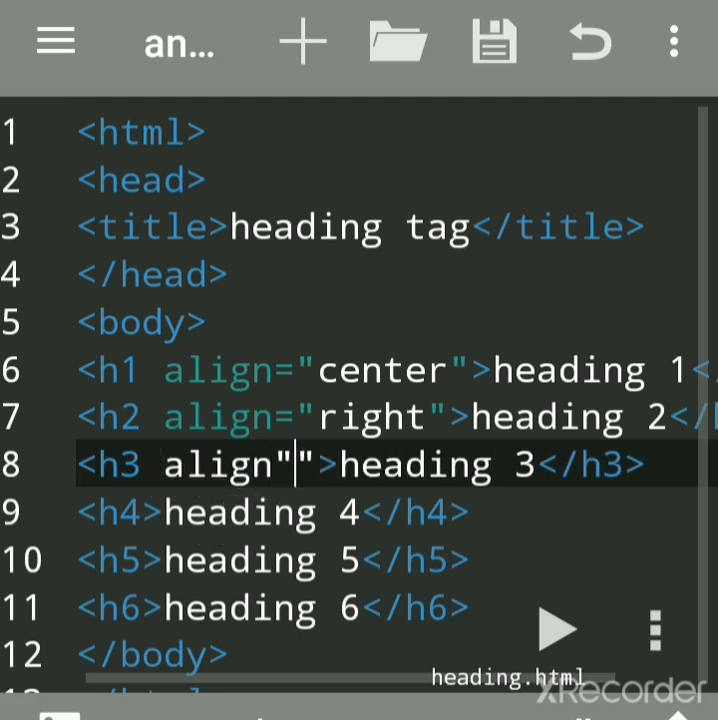
pyautogui.click(275, 465)
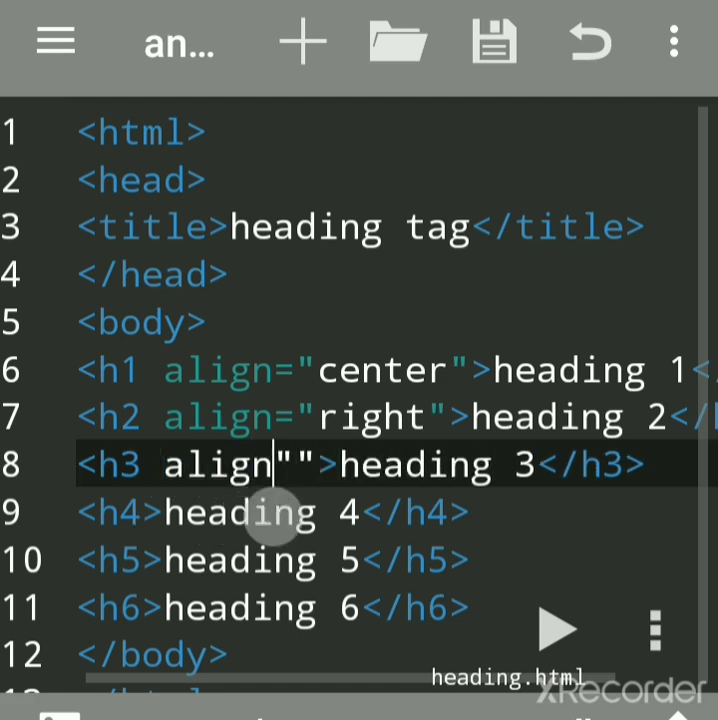
pyautogui.write('=')
pyautogui.click(322, 465)
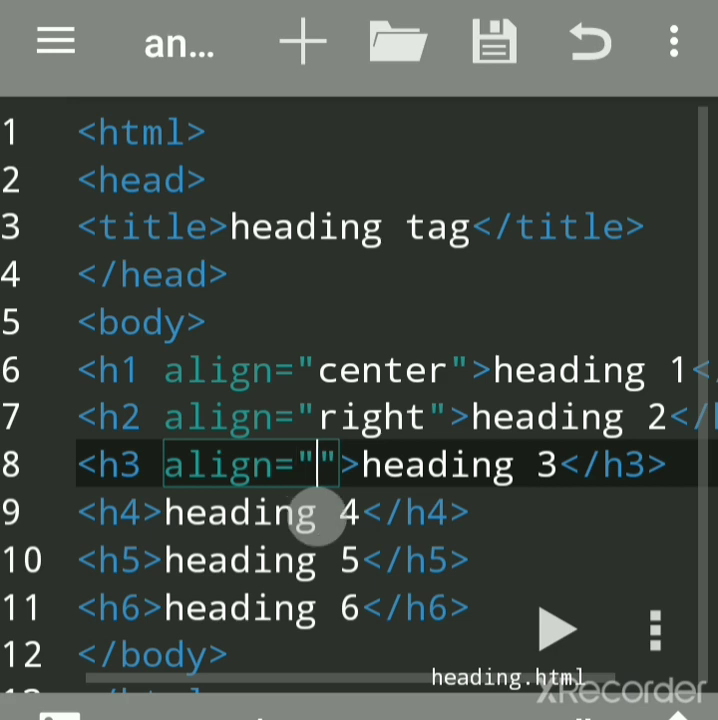
pyautogui.write('left')
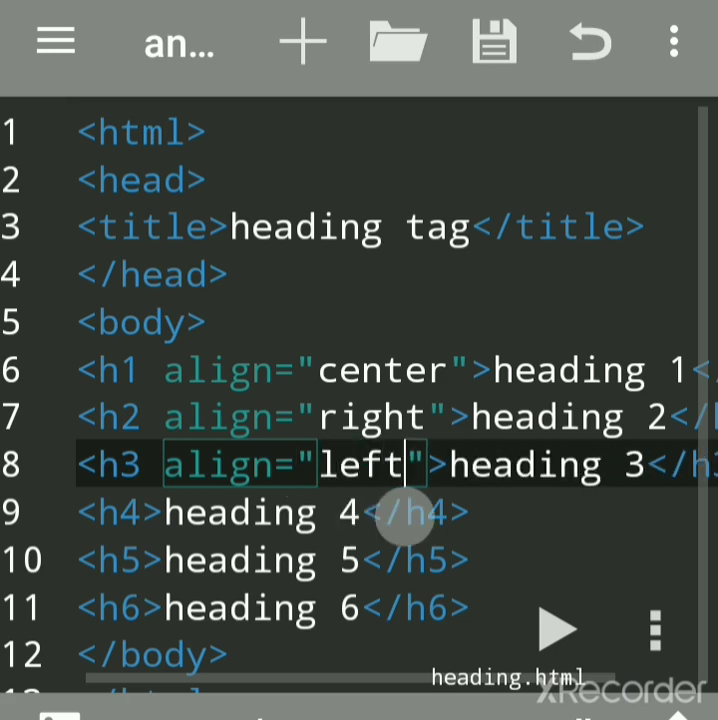
pyautogui.click(557, 630)
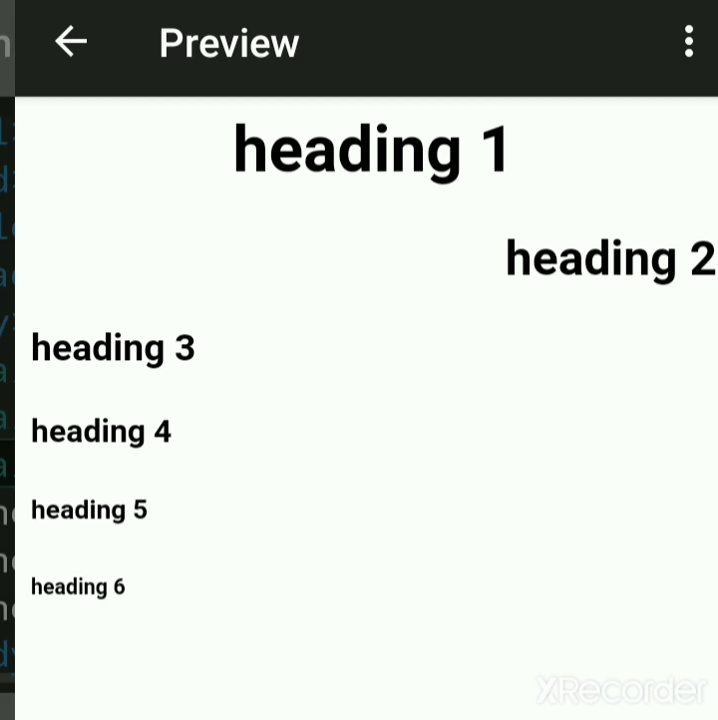
pyautogui.click(55, 35)
pyautogui.click(137, 512)
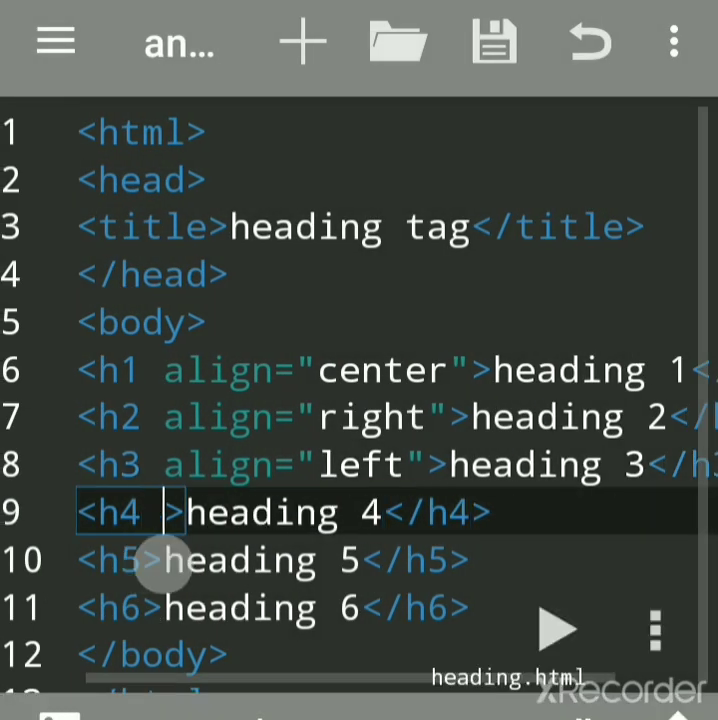
pyautogui.write('al')
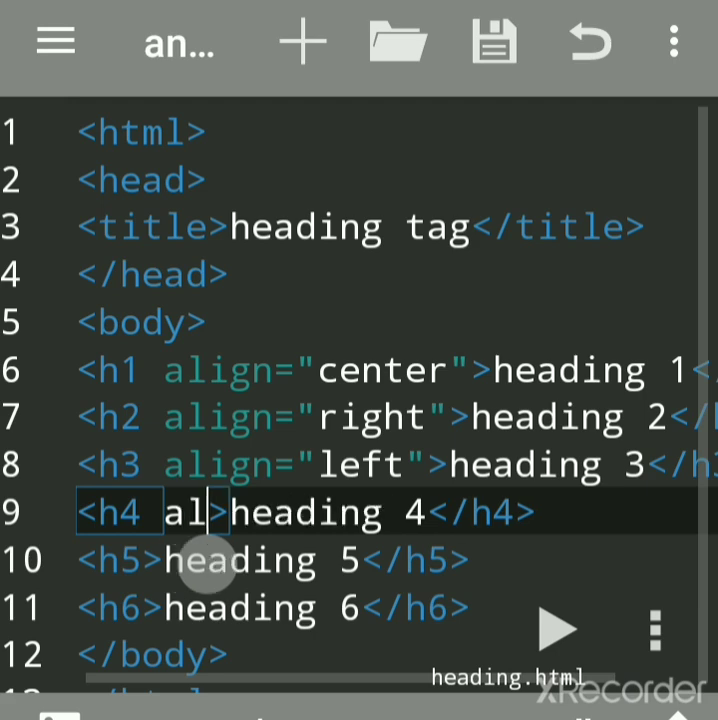
pyautogui.write('ign')
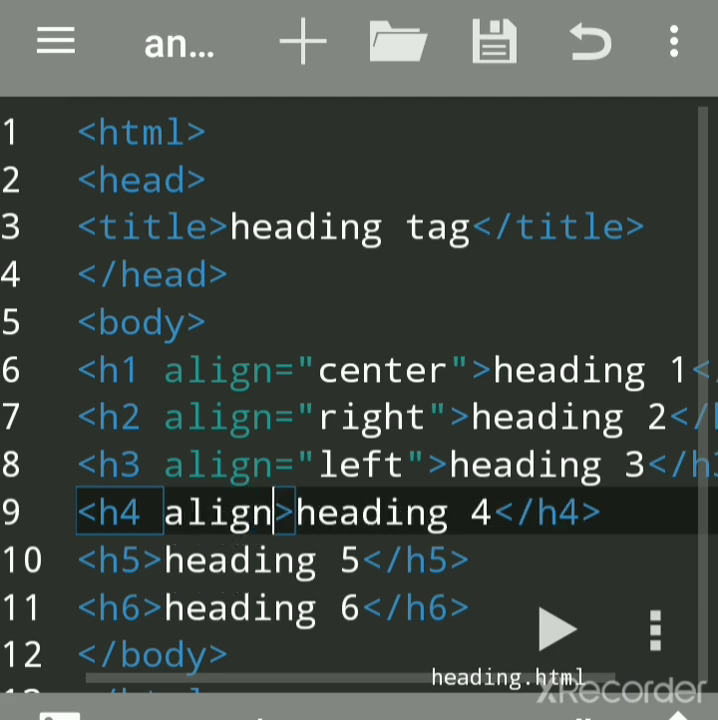
pyautogui.write('="')
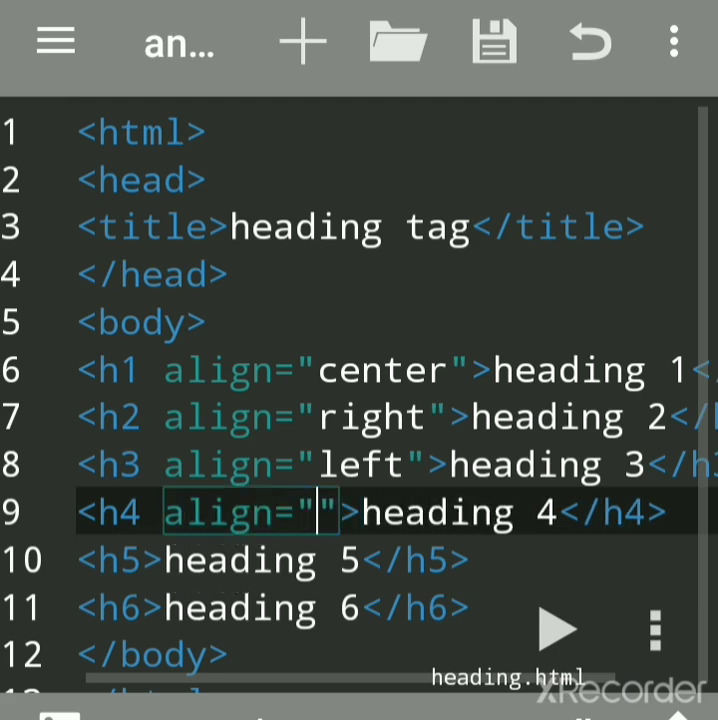
pyautogui.write('ju')
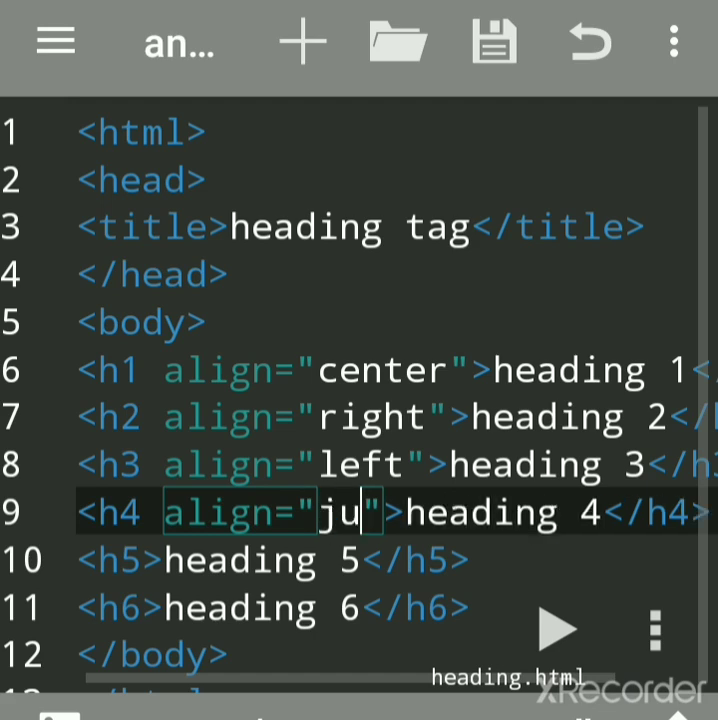
pyautogui.write('sti')
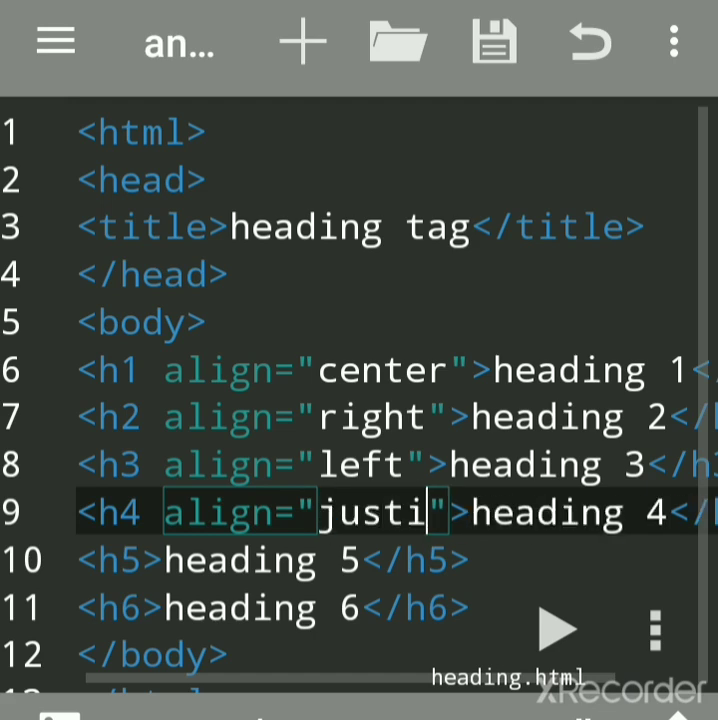
pyautogui.write('fy')
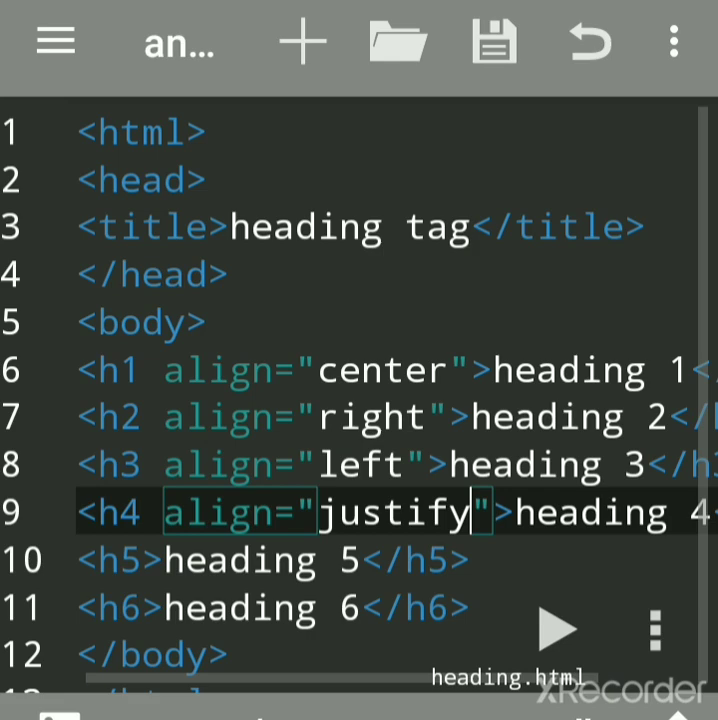
# - Add align="justify" to the <h4> tag, save heading.html, and preview all aligned headings
pyautogui.click(493, 42)
pyautogui.click(557, 630)
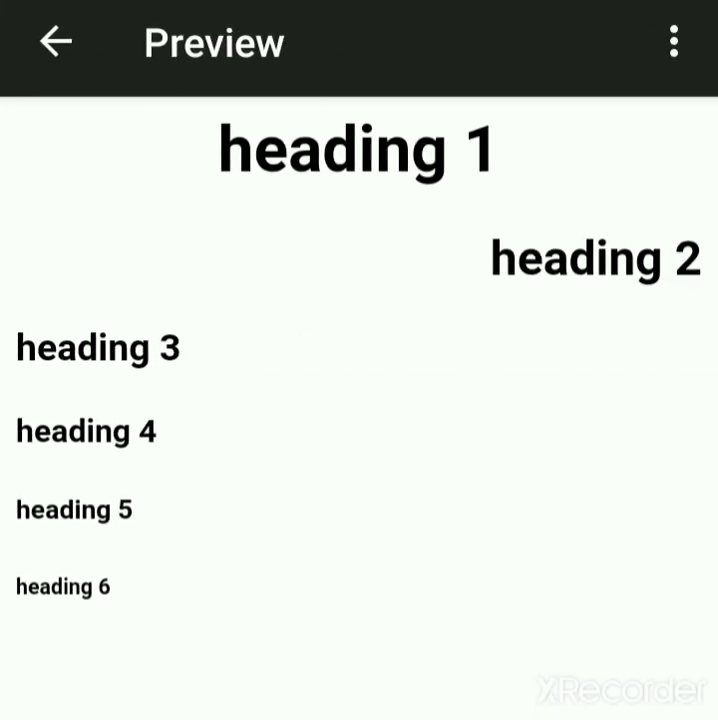
pyautogui.click(55, 41)
pyautogui.press('Escape')
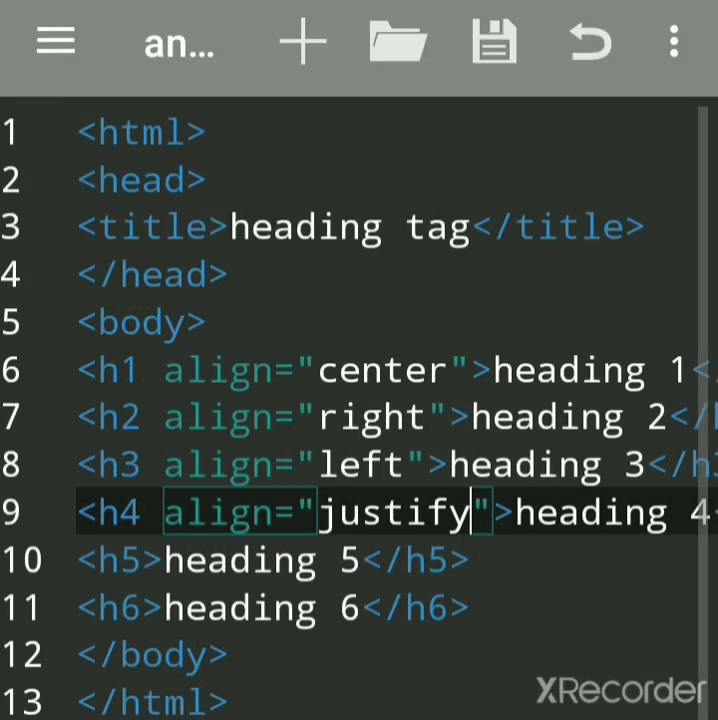
pyautogui.hscroll(-3, 360, 400)
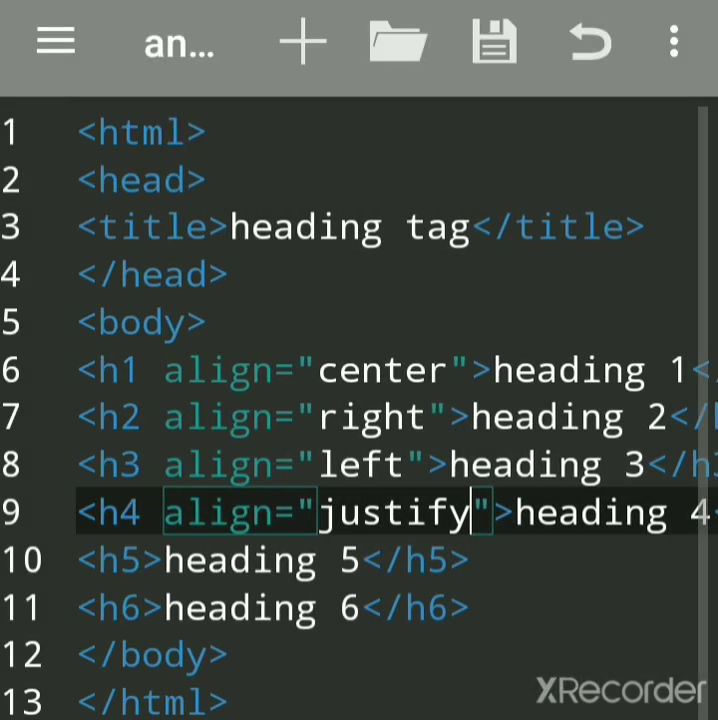